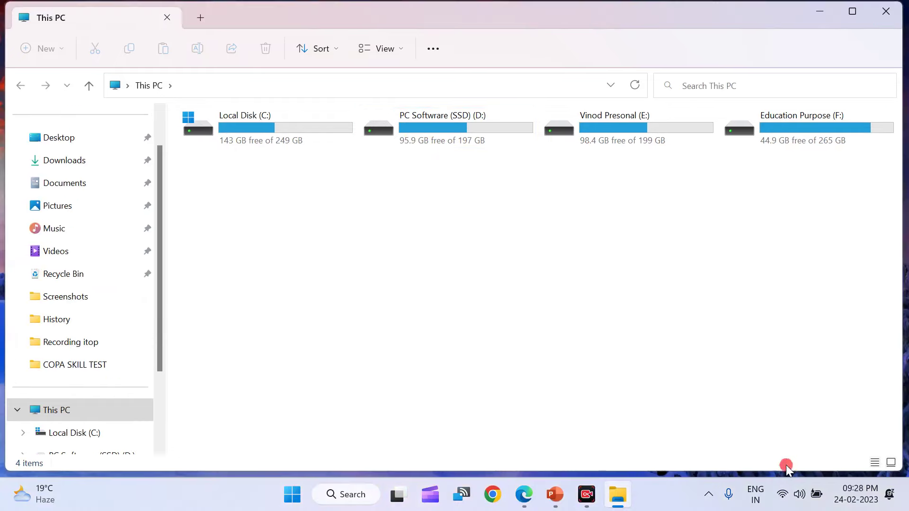
Step: Change the layout of the drives in This PC to large icons and then to small icons
click(377, 49)
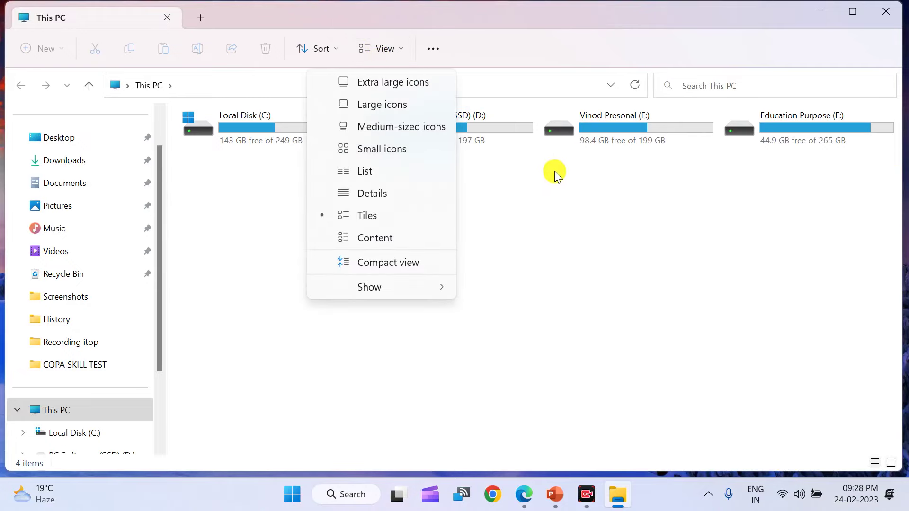
click(389, 110)
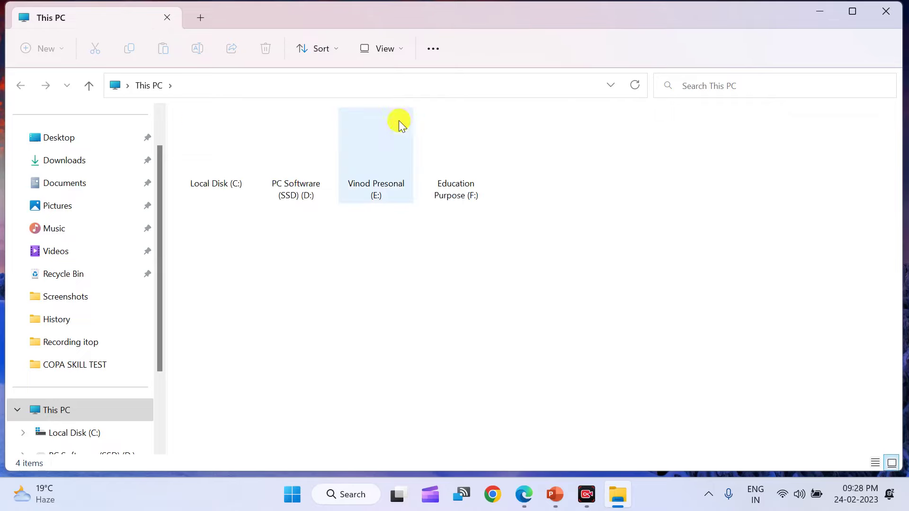
click(432, 49)
click(371, 49)
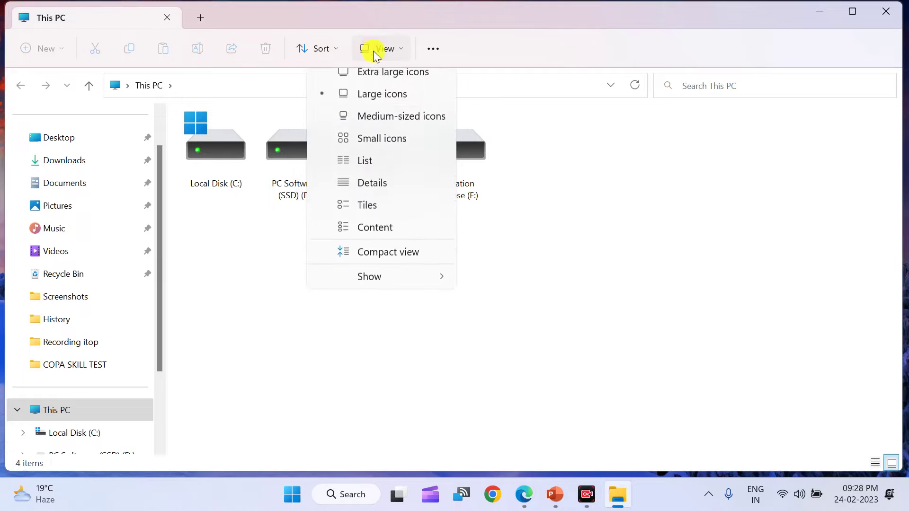
click(375, 150)
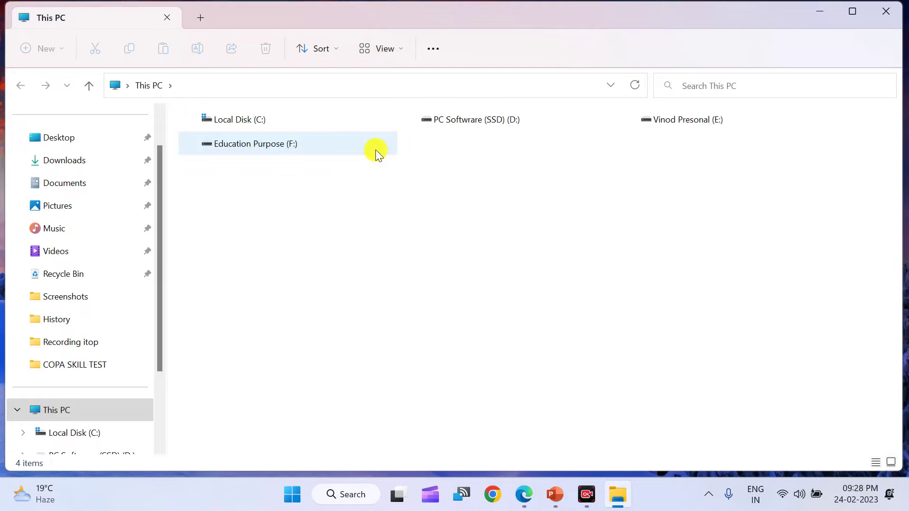
Step: Display the drives in This PC in the details layout, then set them to tiles
click(373, 48)
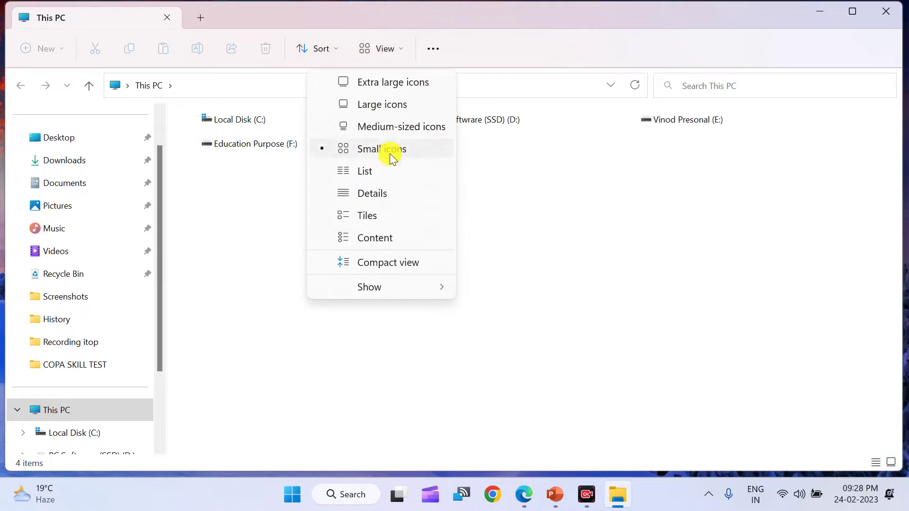
click(383, 193)
click(371, 51)
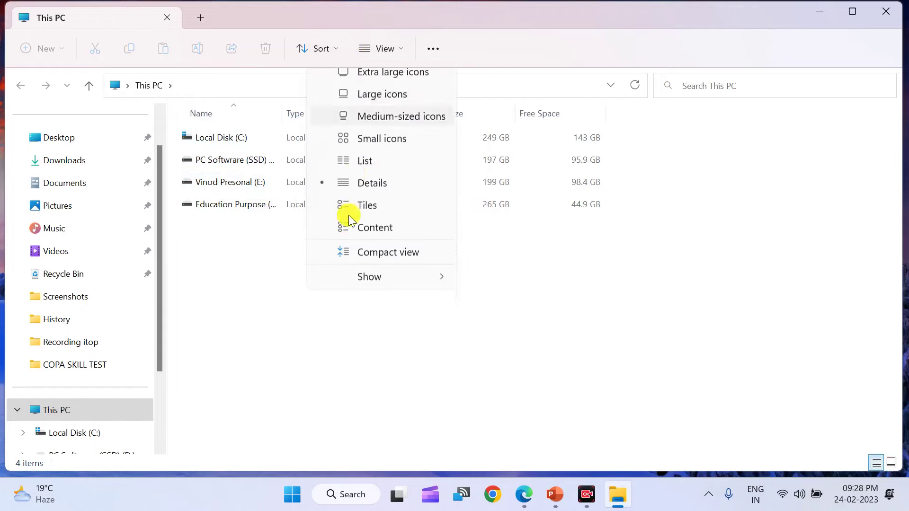
click(376, 217)
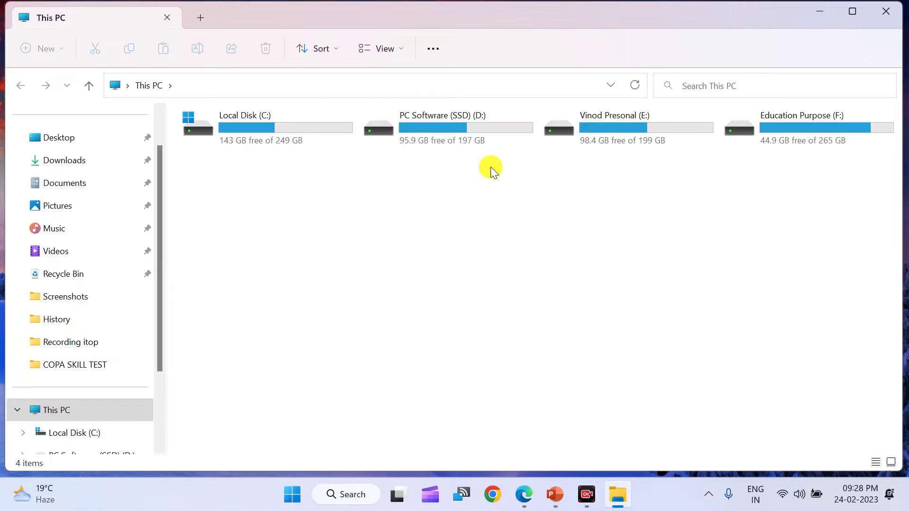
Step: Open the D: drive and create a new folder named jk in it
double_click(424, 133)
scroll(421, 137, down, 3)
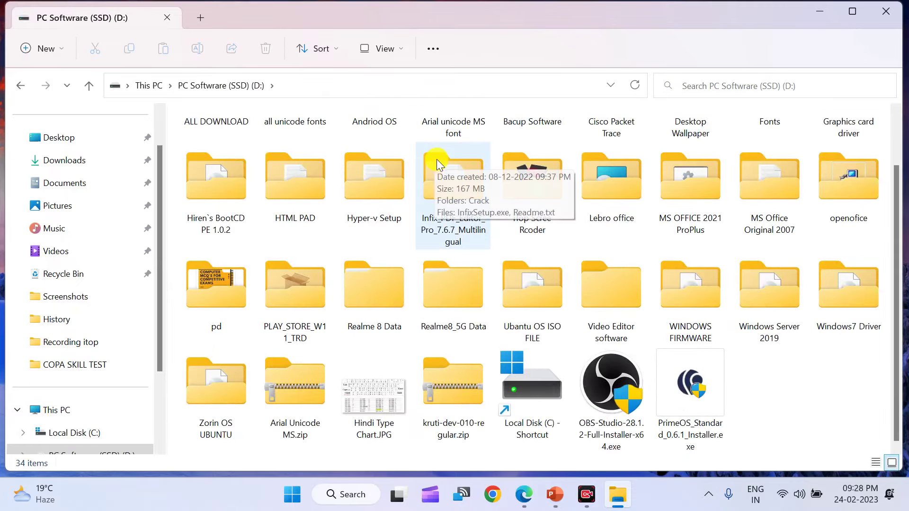
right_click(769, 377)
right_click(793, 384)
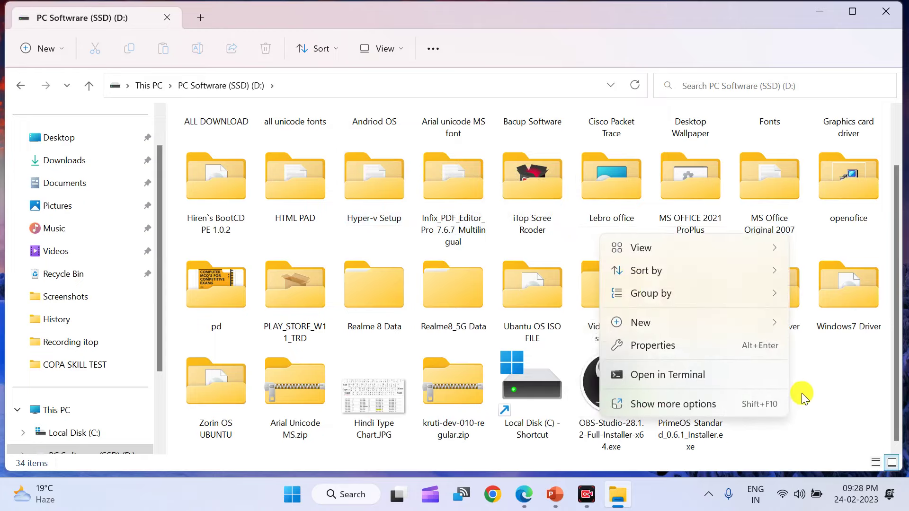
mouse_move(695, 318)
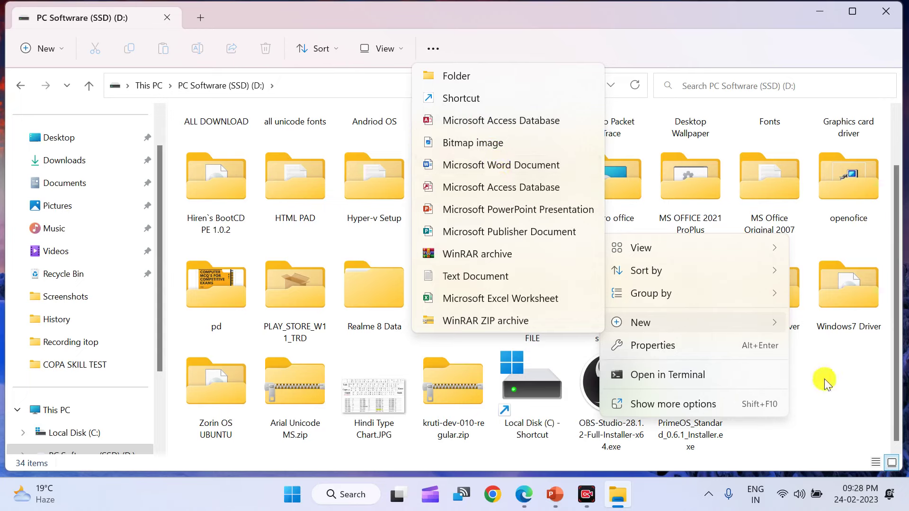
key(Escape)
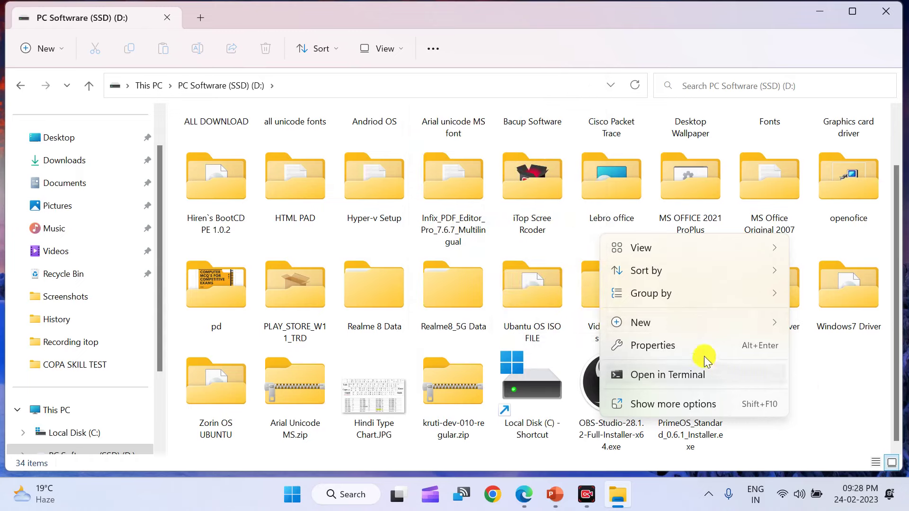
click(690, 327)
click(475, 80)
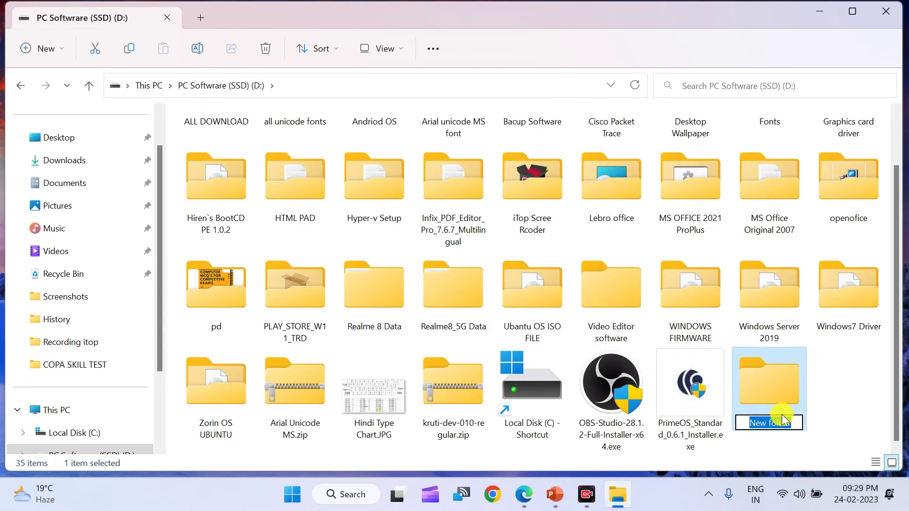
text(jk)
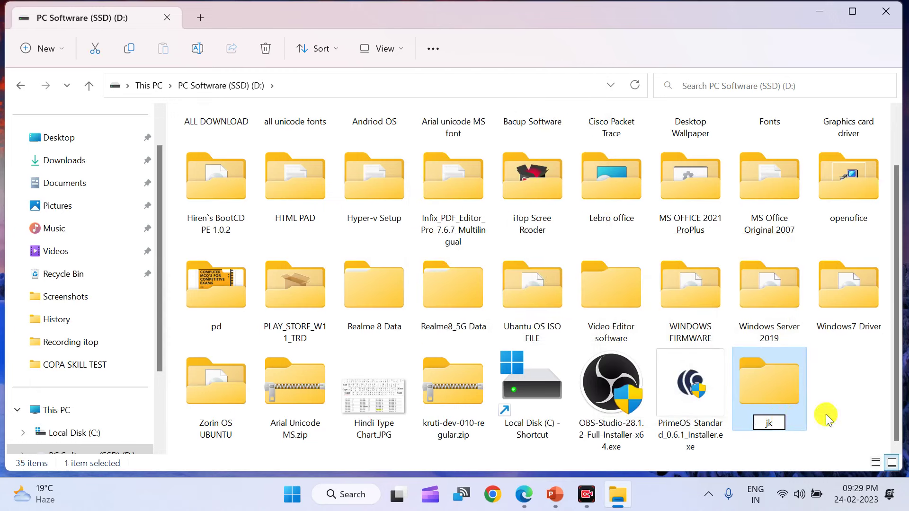
click(860, 412)
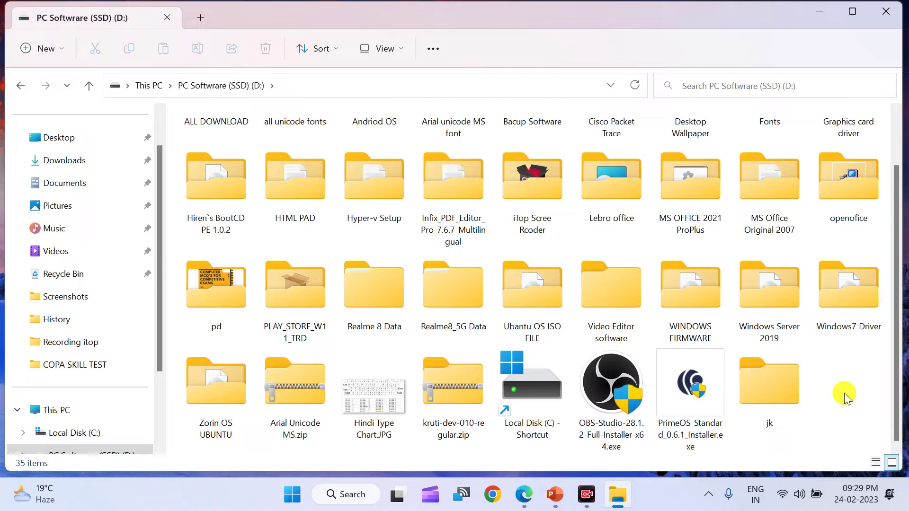
Step: Look at the item types that can be created on the desktop and return to the D: drive window
click(821, 14)
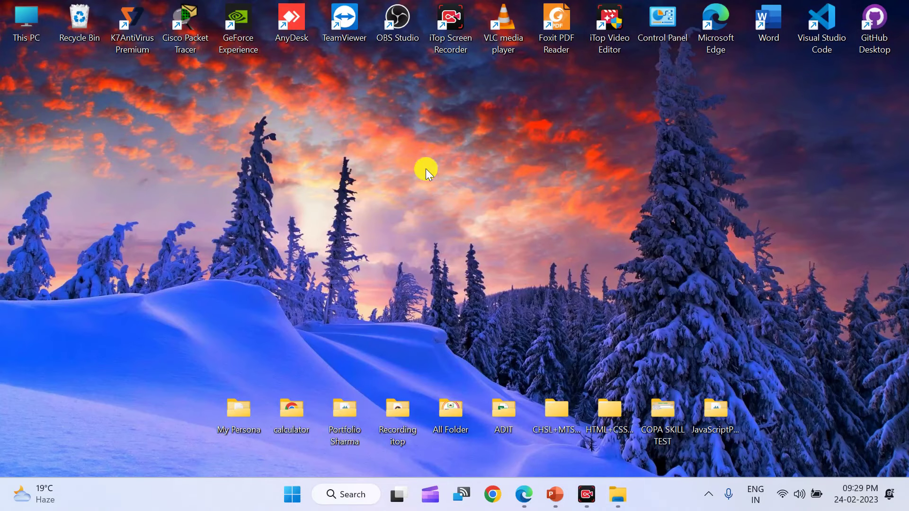
right_click(315, 154)
mouse_move(383, 264)
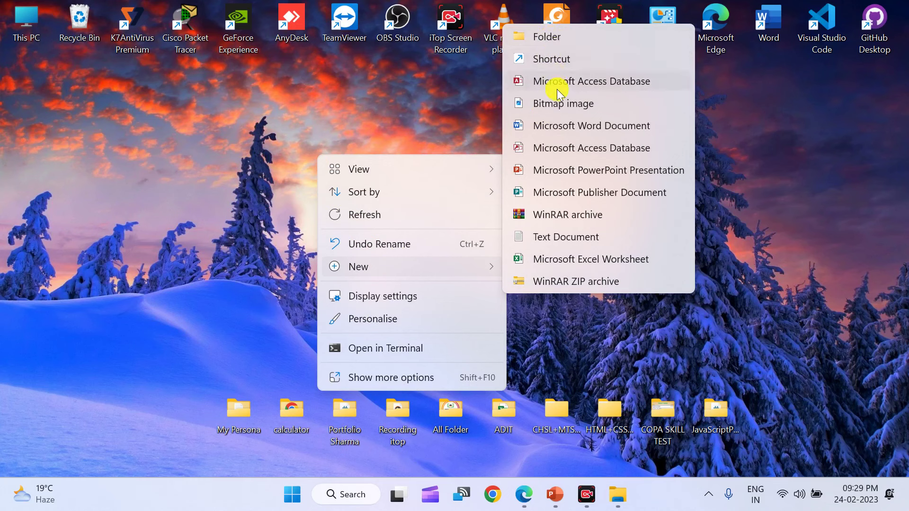
click(452, 100)
click(625, 498)
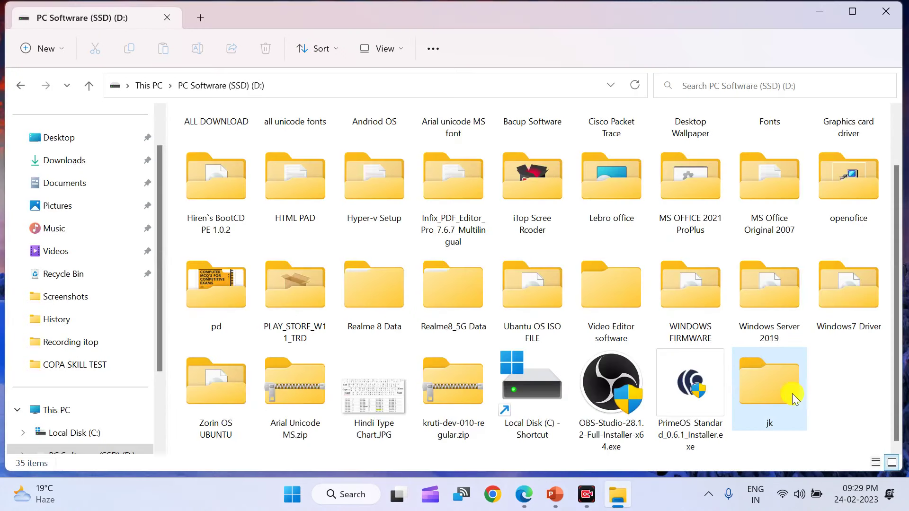
Step: Maximize the folder window and open the Screenshots folder inside Pictures
click(769, 409)
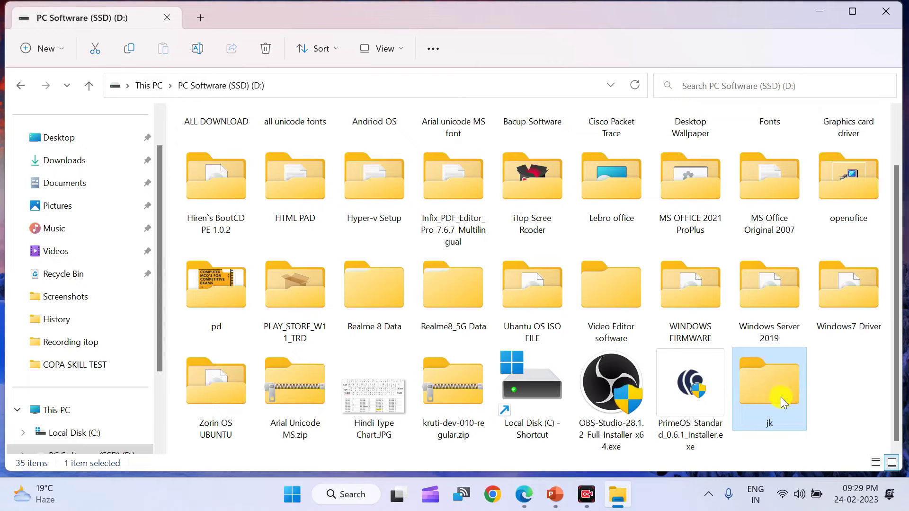
click(852, 11)
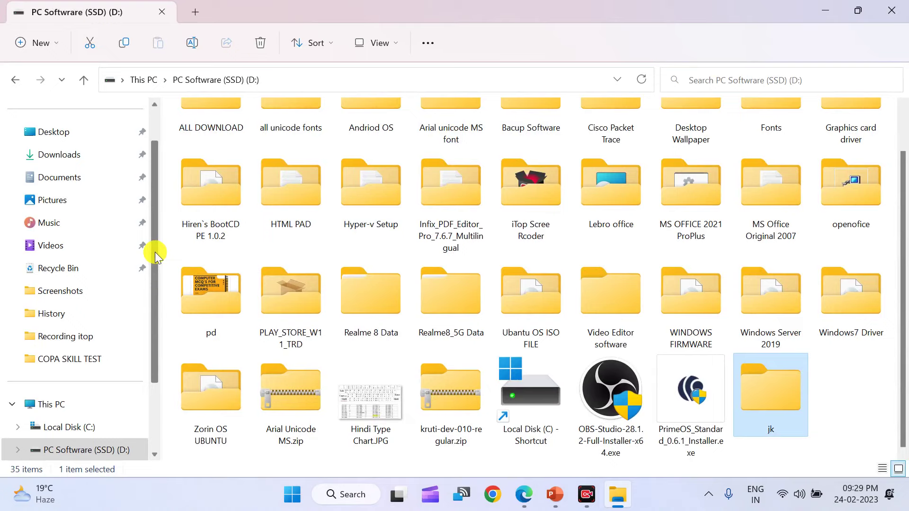
scroll(72, 315, up, 1)
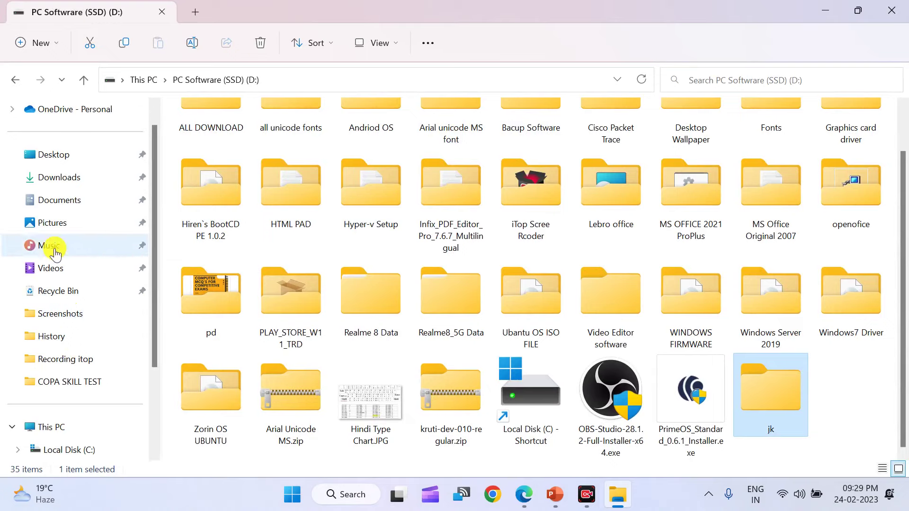
click(83, 235)
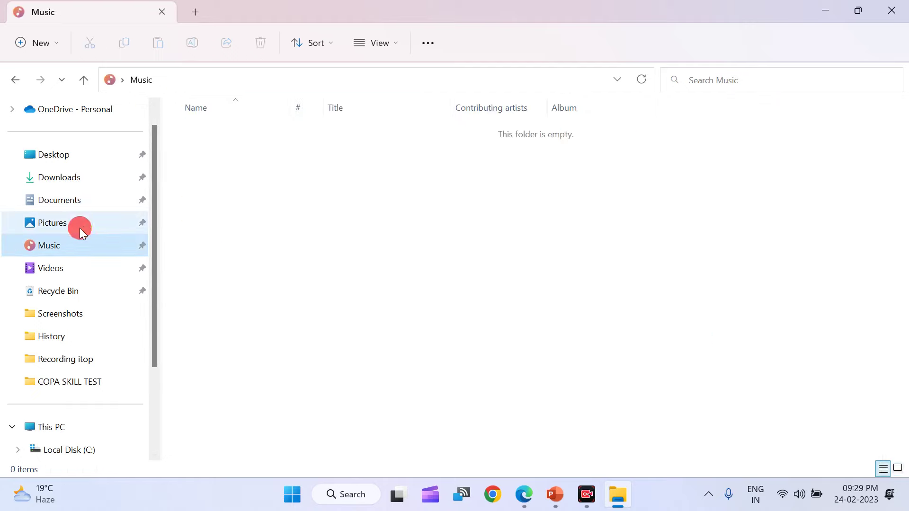
click(85, 219)
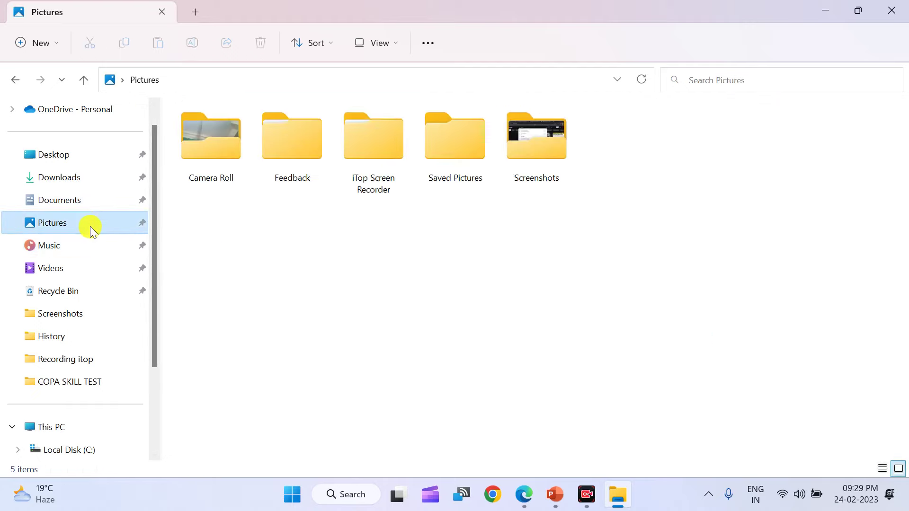
double_click(429, 151)
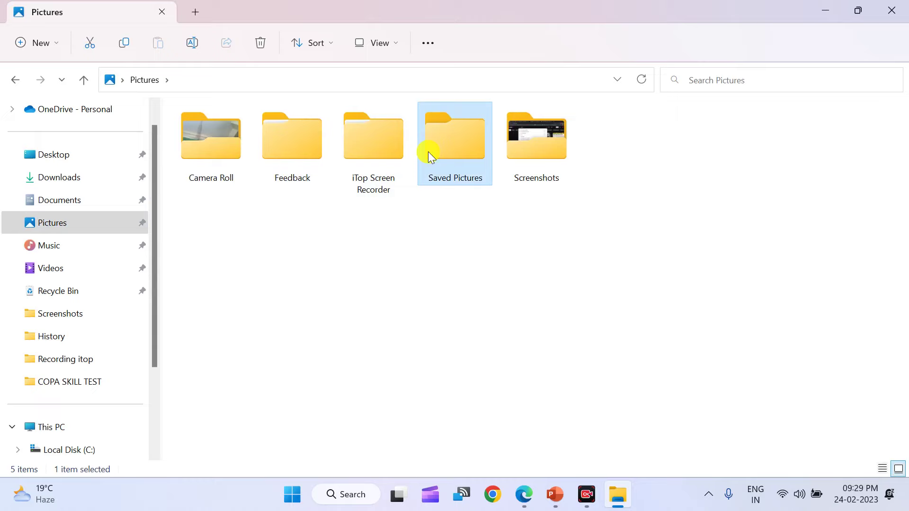
click(87, 72)
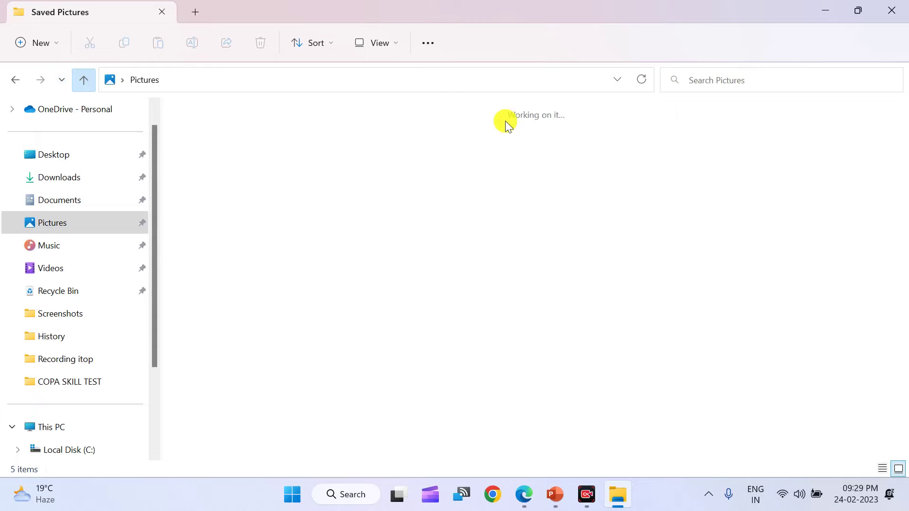
double_click(546, 145)
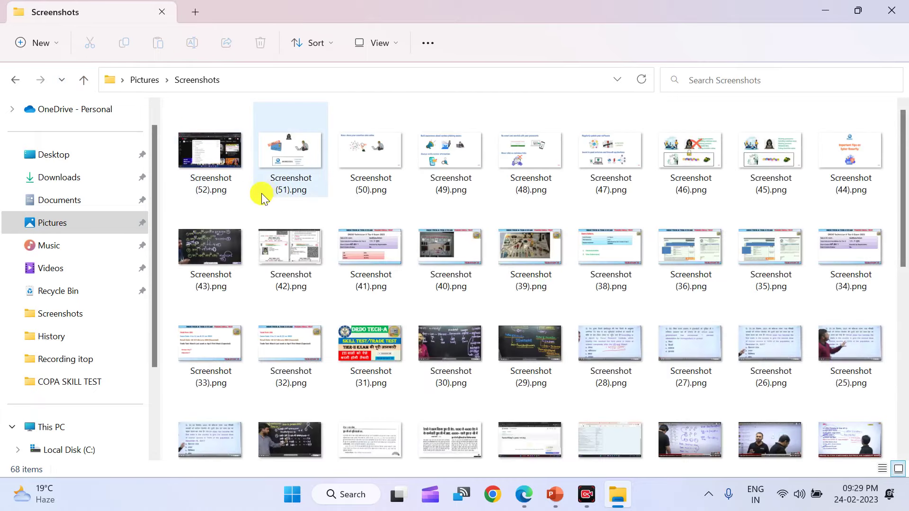
Step: Copy the image file Screenshot (51).png from the Screenshots folder
click(283, 156)
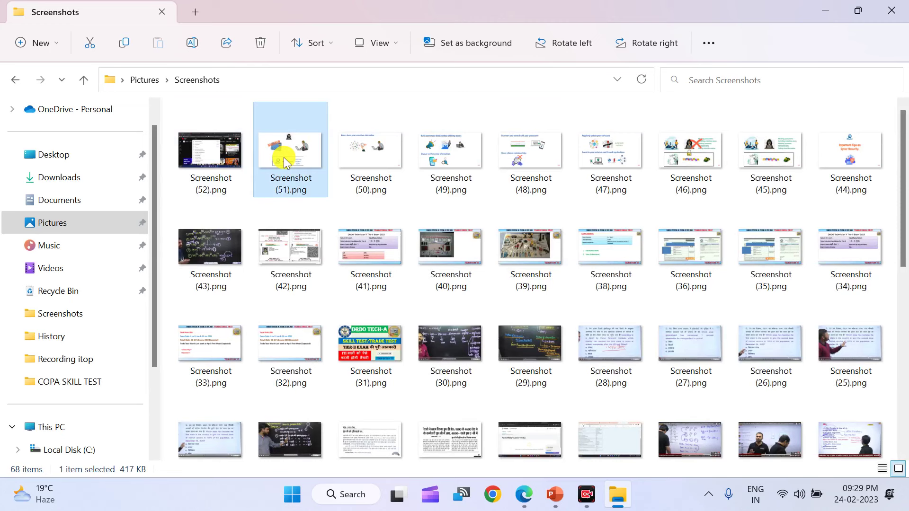
right_click(283, 156)
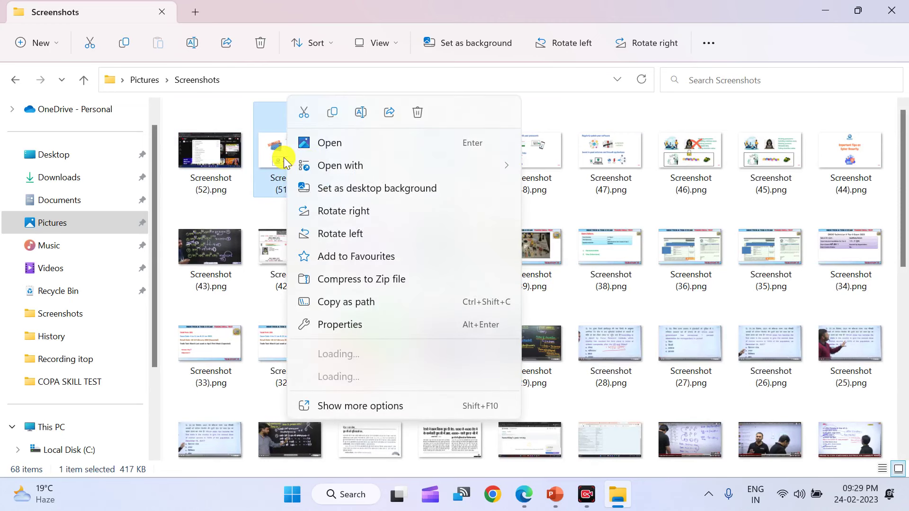
click(333, 116)
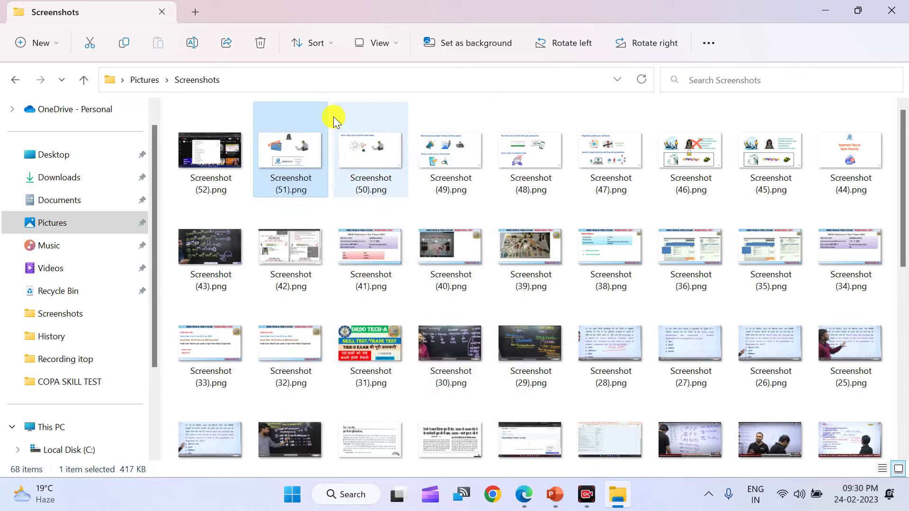
right_click(295, 158)
click(364, 407)
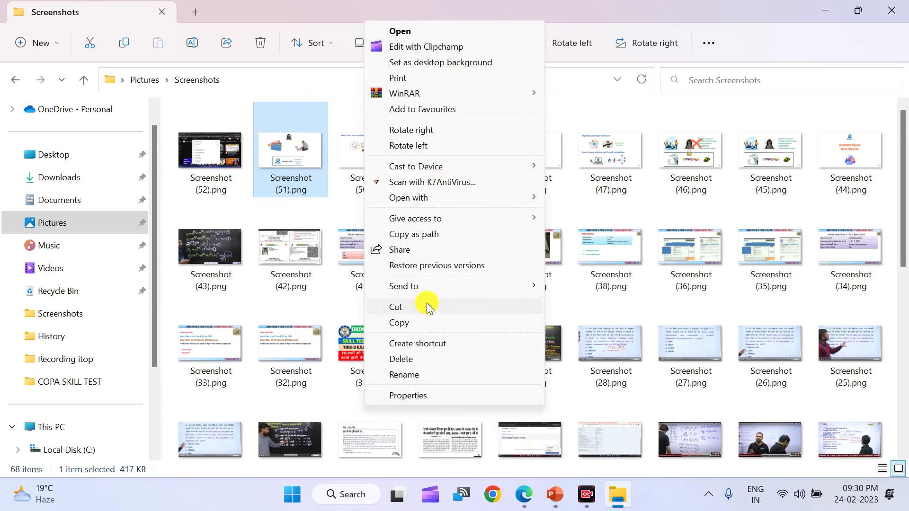
click(415, 326)
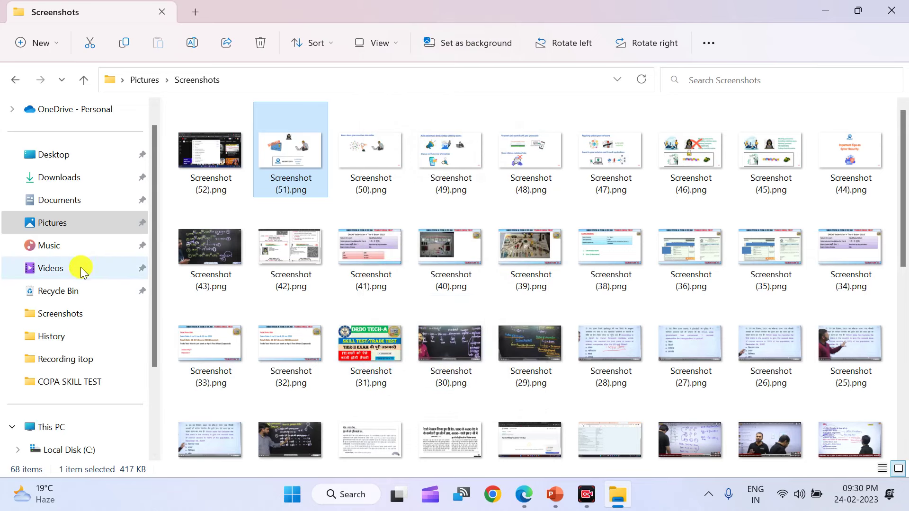
Step: Open the jk folder on the D: drive and paste the copied Screenshot (51).png into it
scroll(98, 410, down, 2)
click(71, 335)
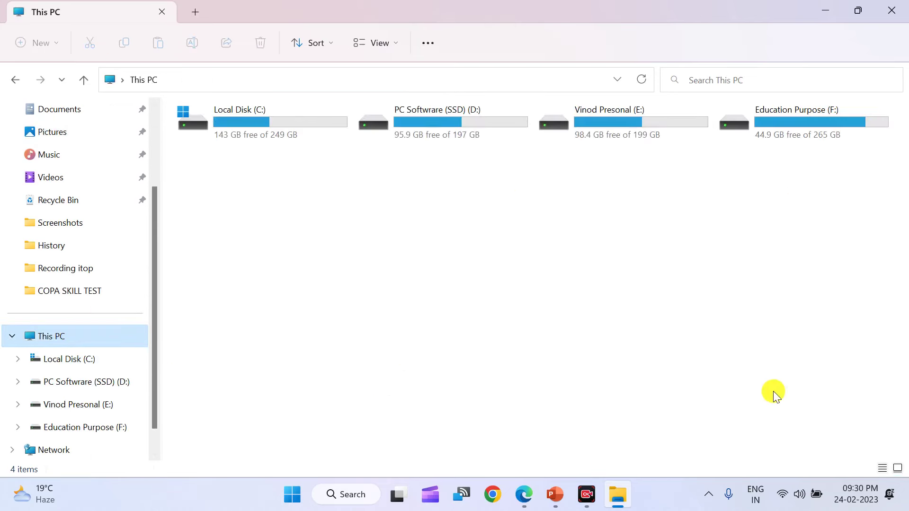
double_click(473, 127)
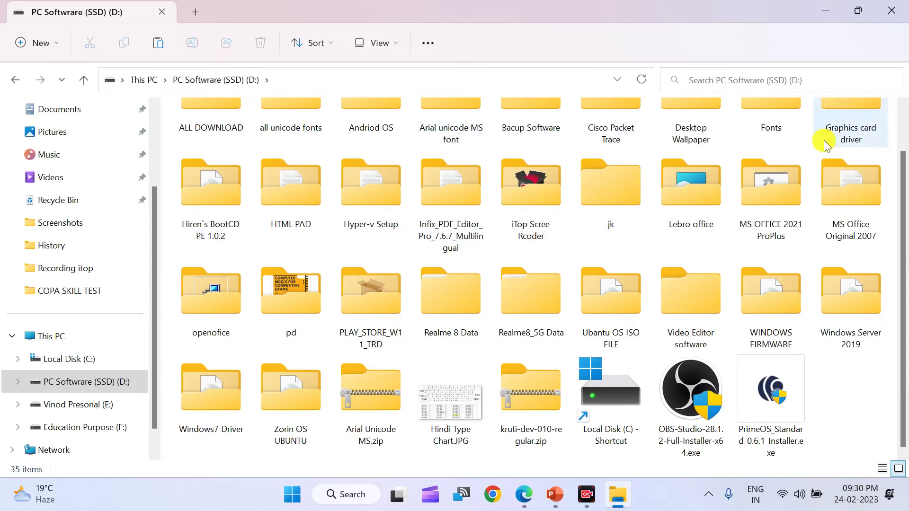
double_click(630, 197)
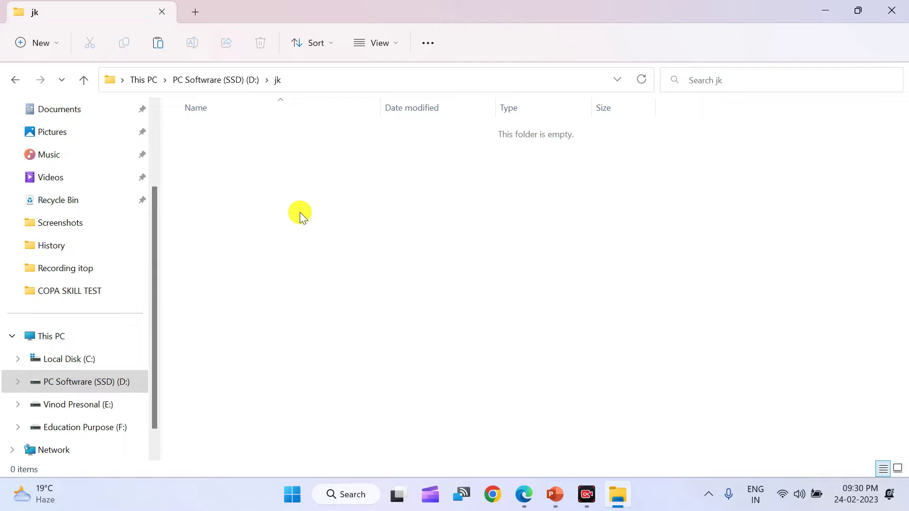
right_click(299, 212)
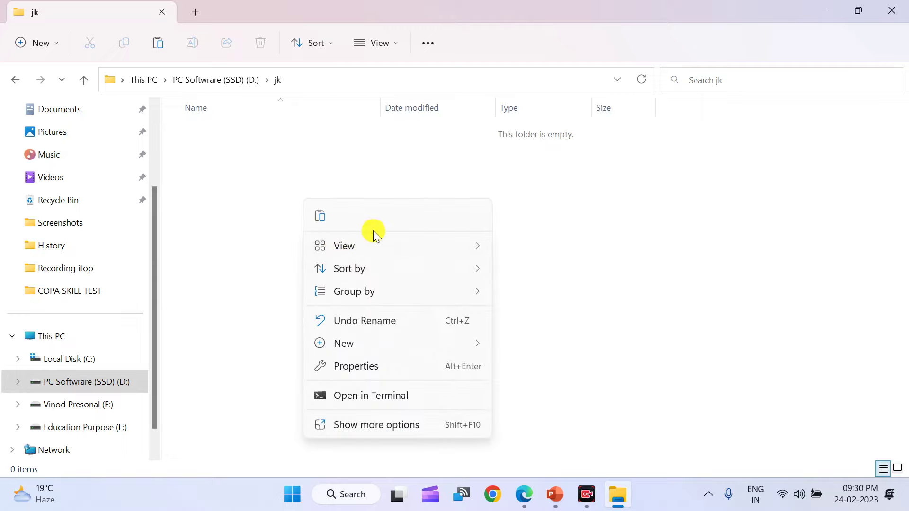
click(376, 424)
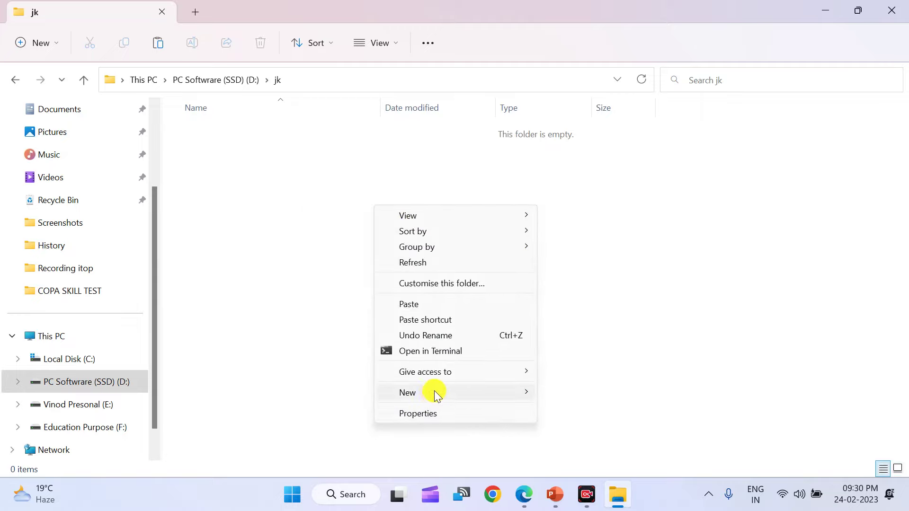
click(430, 306)
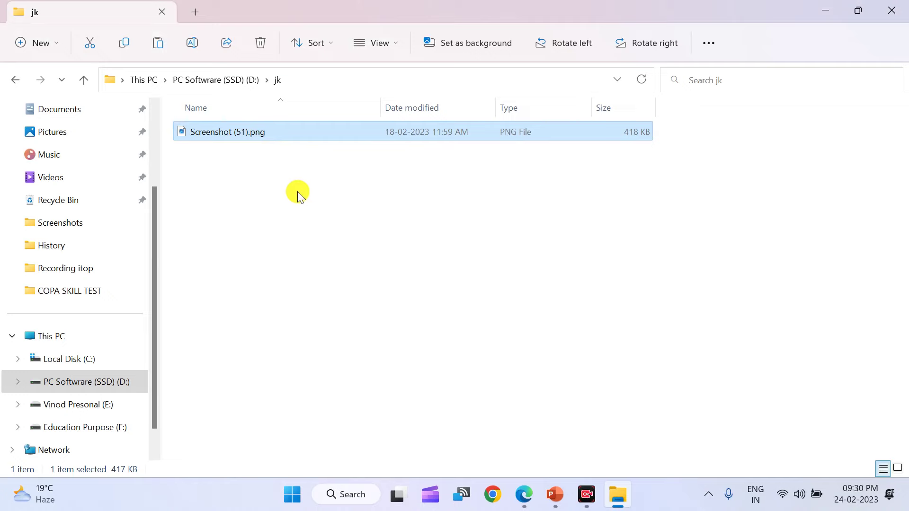
Step: Return to the D: drive, try its contents in medium icons and list view, and set the view to tiles
click(83, 80)
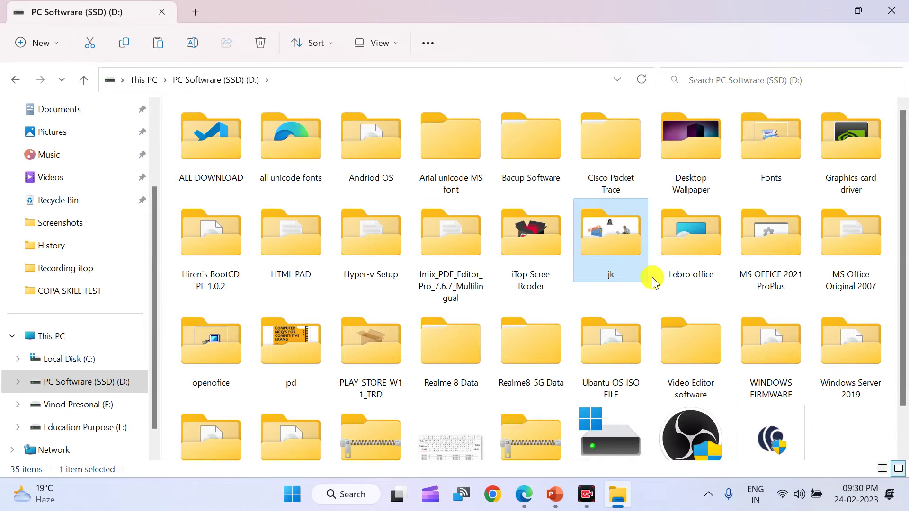
mouse_move(627, 269)
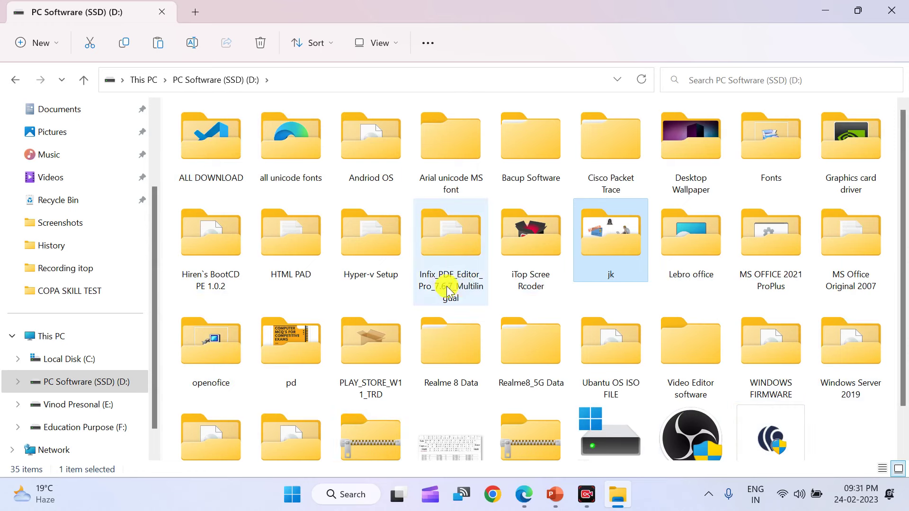
scroll(824, 364, down, 2)
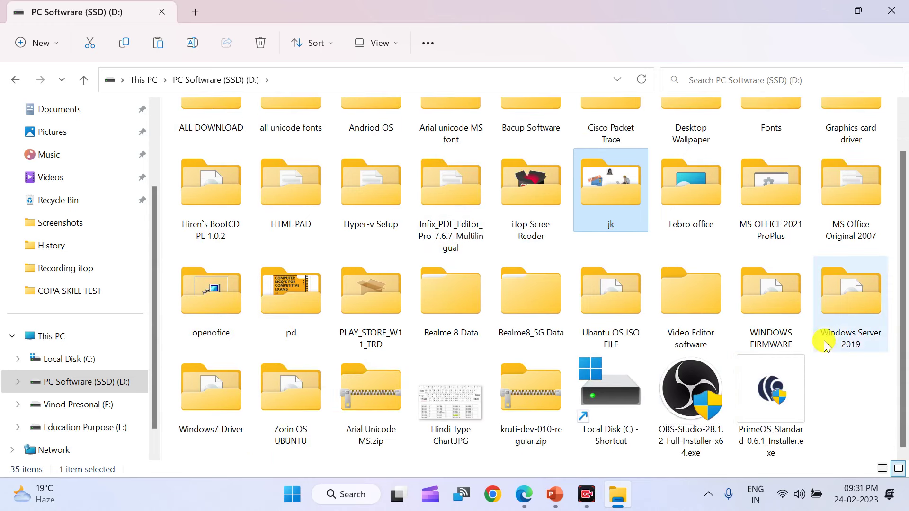
click(780, 464)
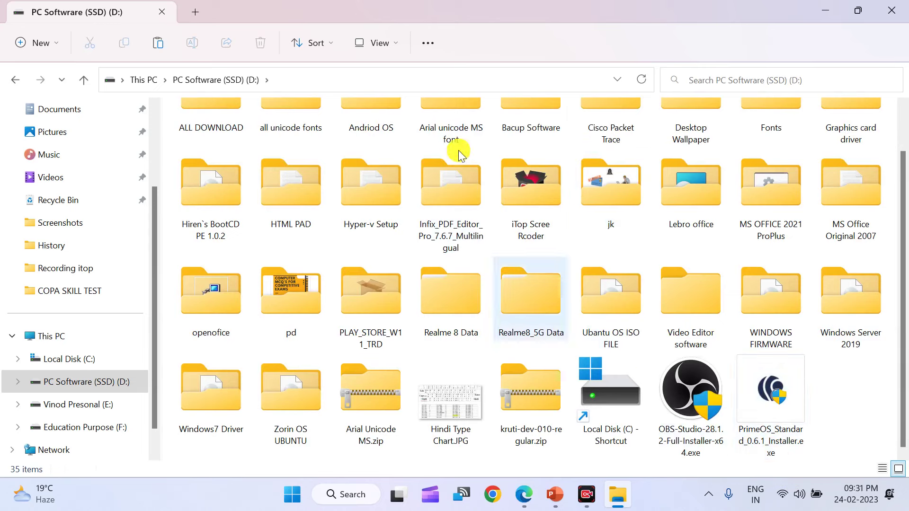
click(397, 46)
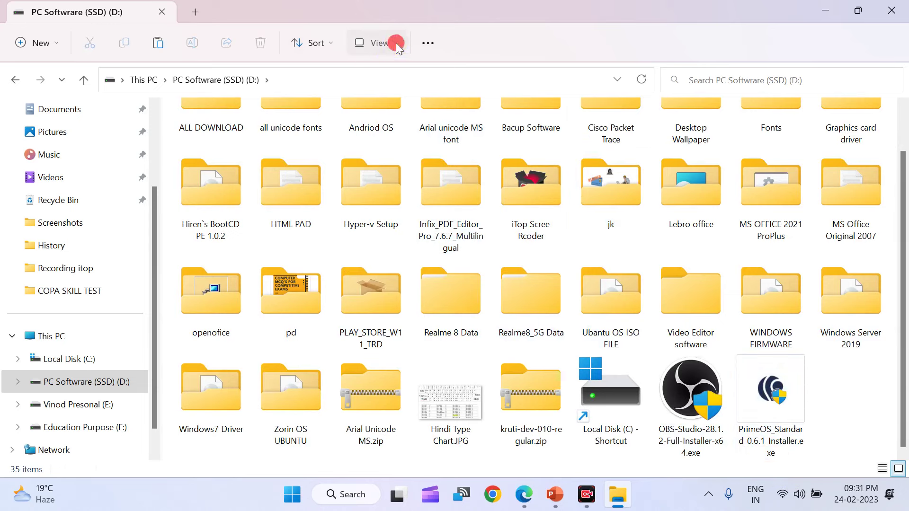
click(389, 119)
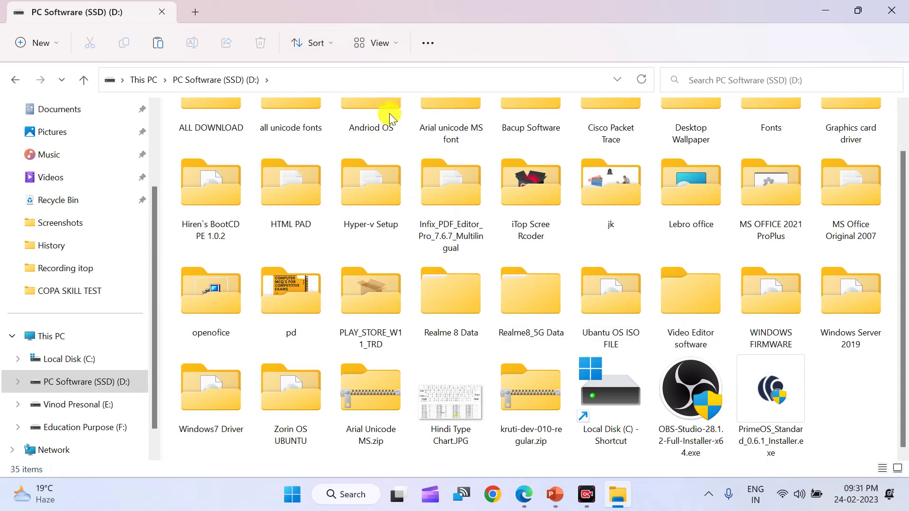
click(395, 42)
click(365, 168)
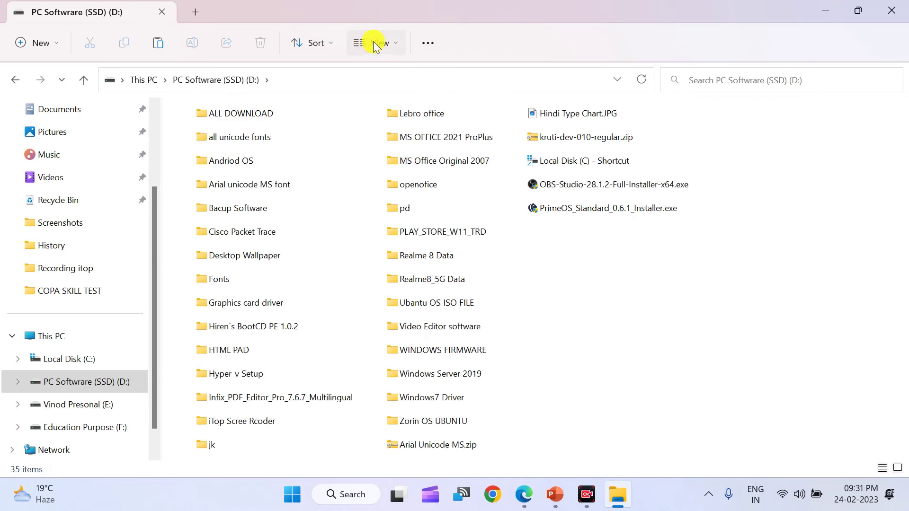
click(374, 47)
click(373, 216)
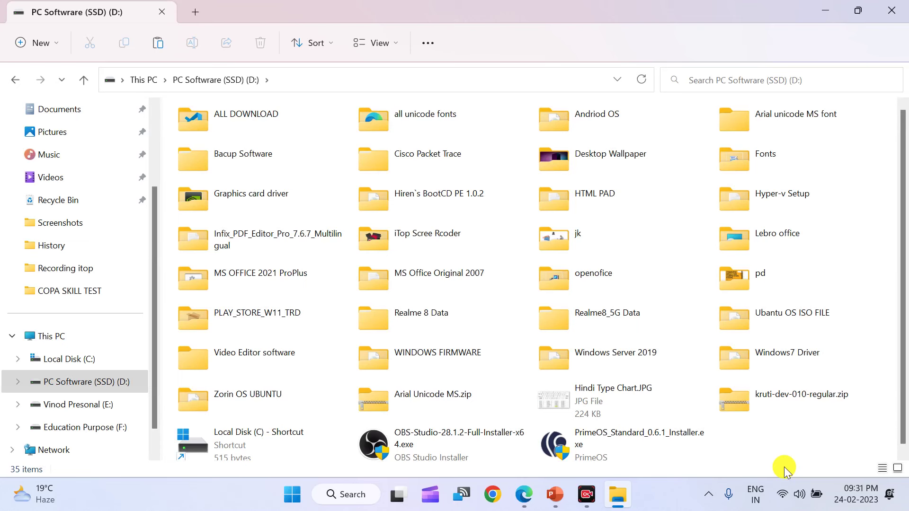
Step: Leave the D: drive window for the presentation slide and open the Windows Settings app in a maximized window
key(alt+Tab)
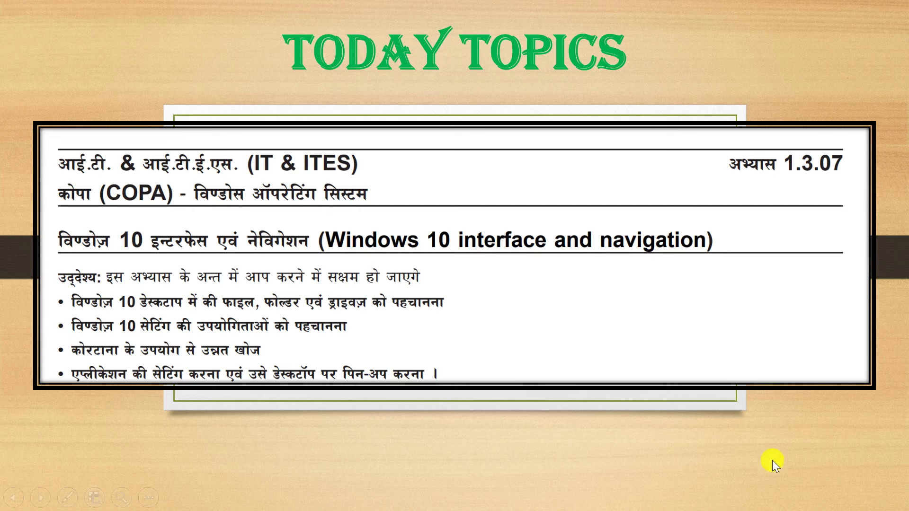
key(super+d)
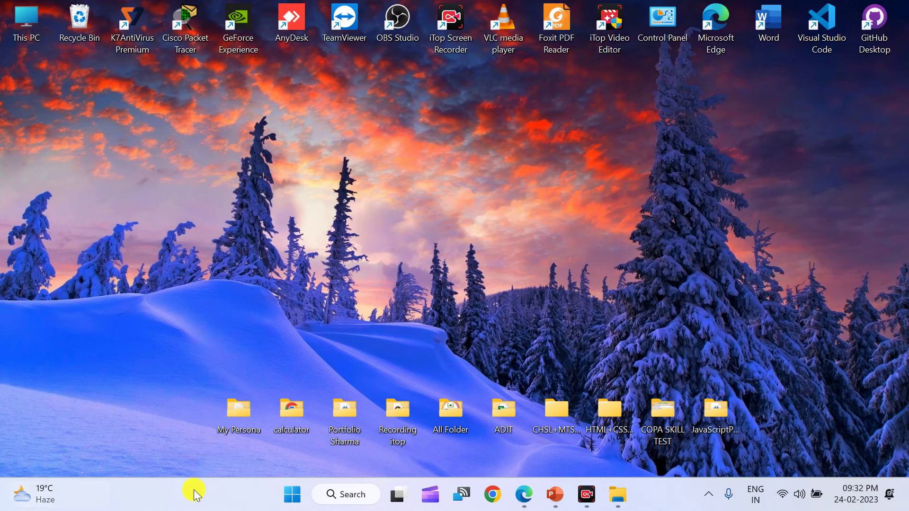
click(292, 495)
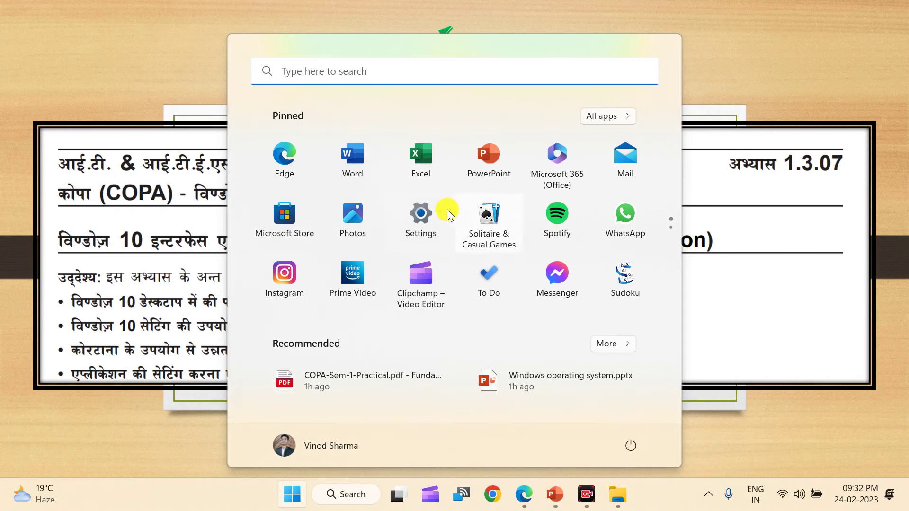
click(421, 215)
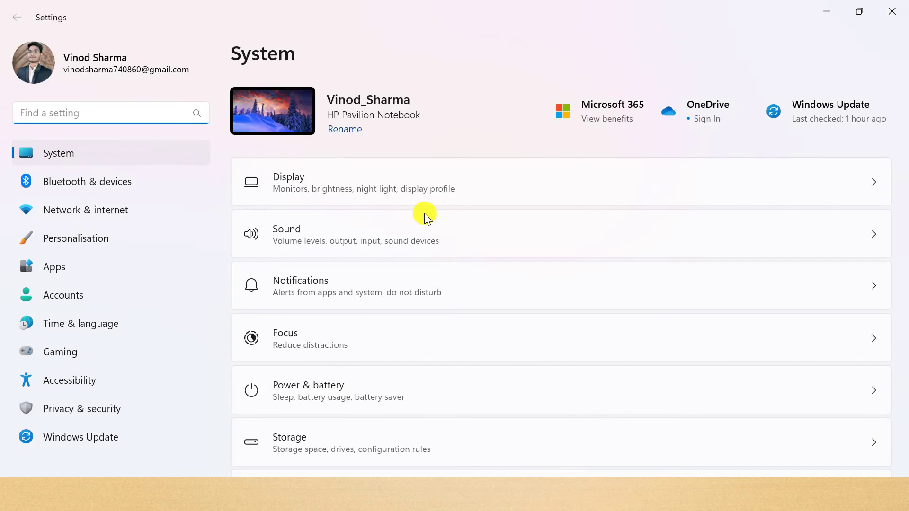
click(859, 11)
click(766, 35)
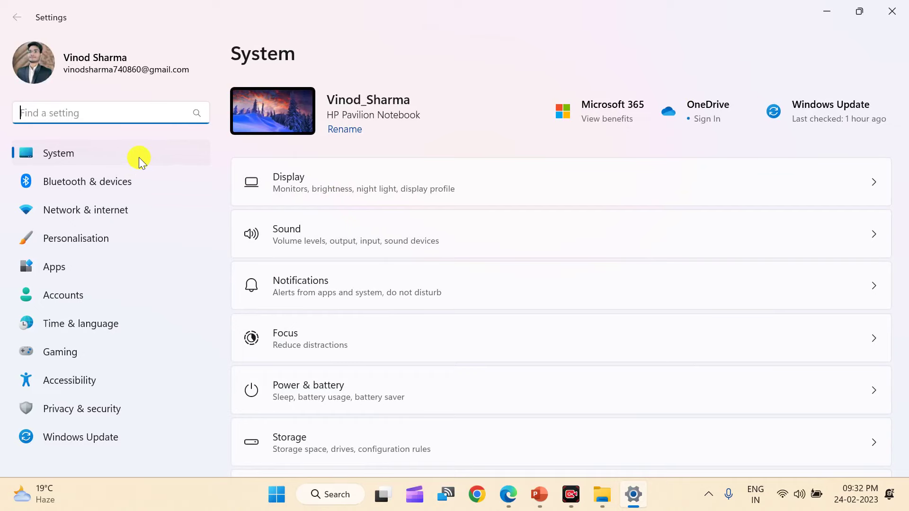
Step: Look through the Bluetooth & devices, Network & internet, Personalisation, Apps, Accounts and Time & language settings
click(129, 181)
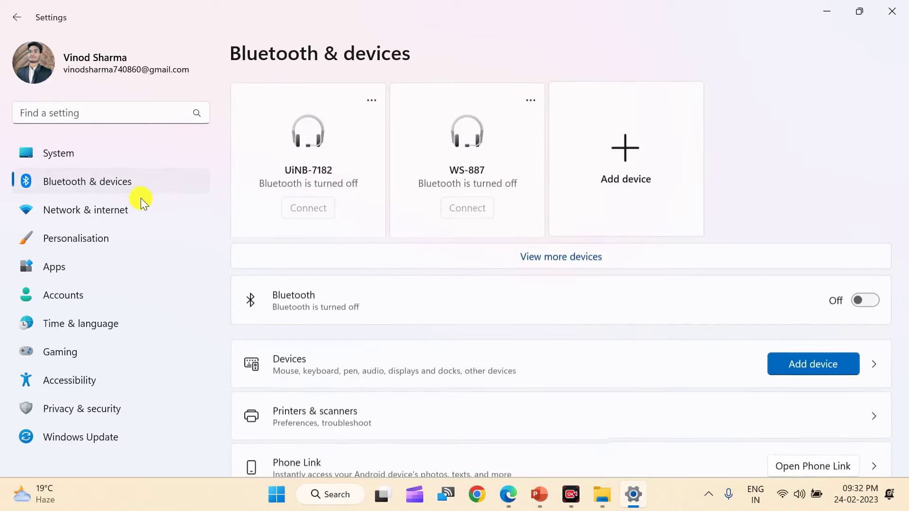
click(117, 218)
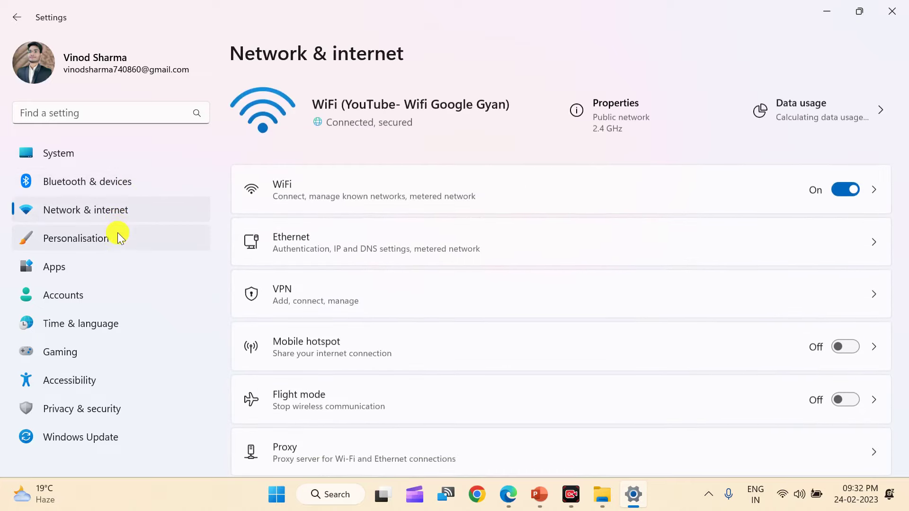
click(104, 247)
click(74, 272)
click(100, 305)
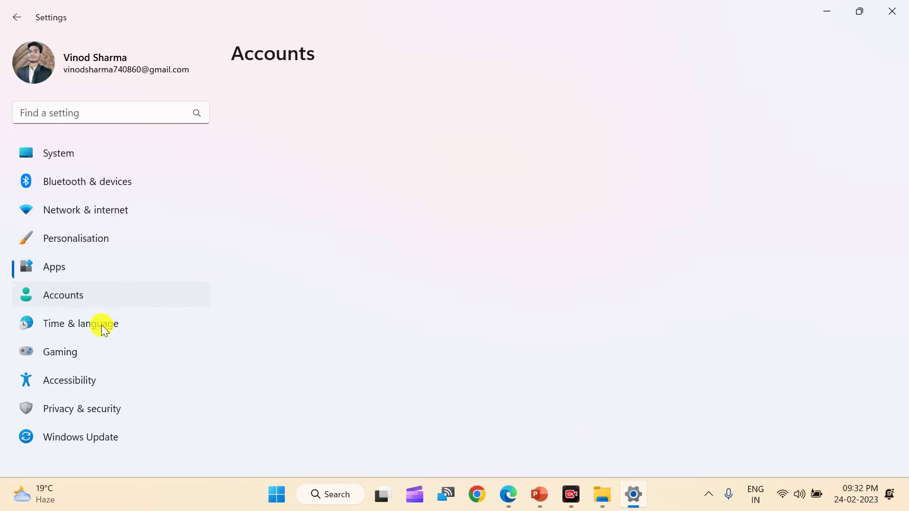
click(100, 329)
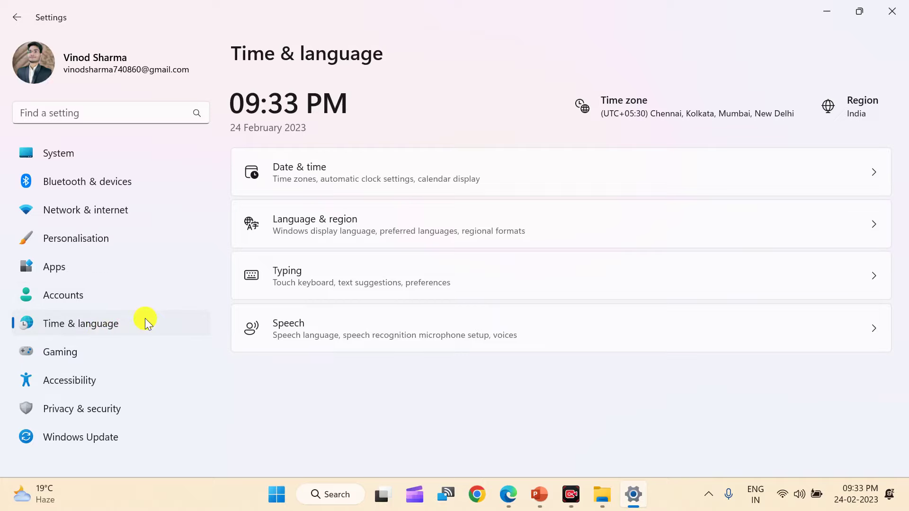
Step: Check for Windows updates, and look at the Privacy & security and Network & internet settings
click(81, 436)
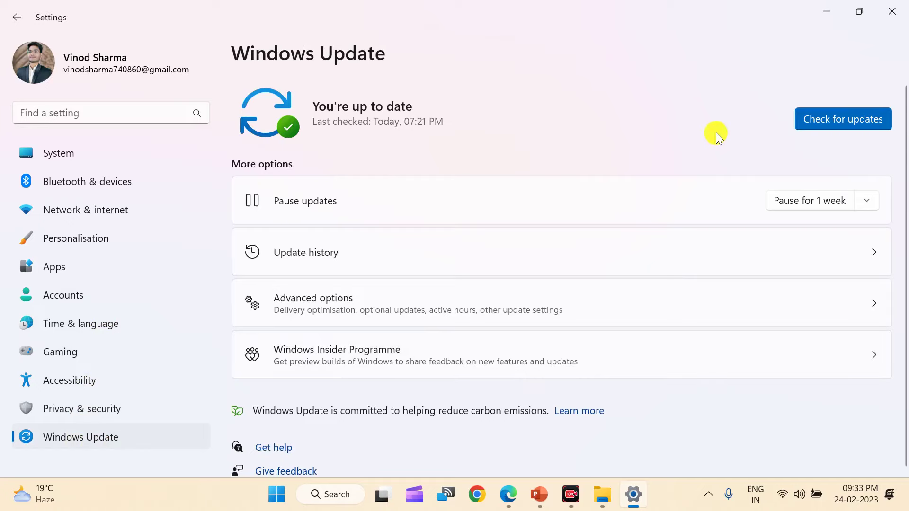
click(828, 119)
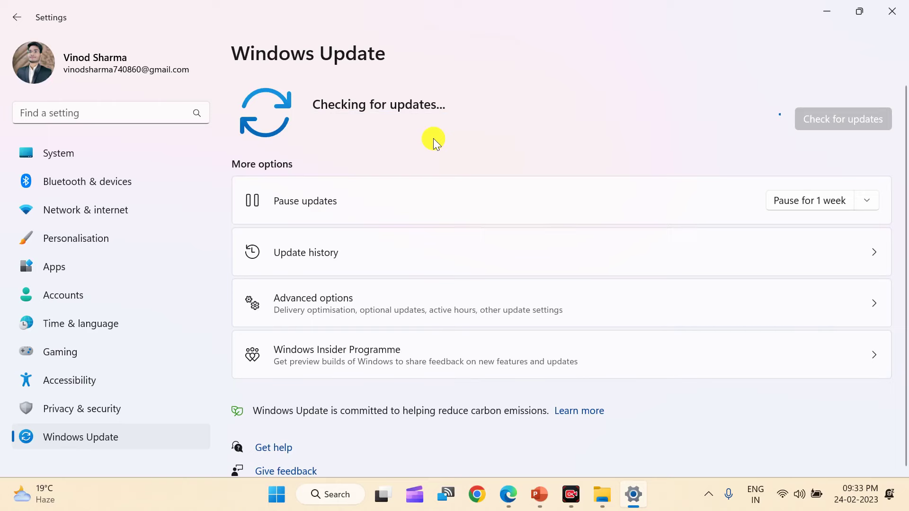
click(113, 410)
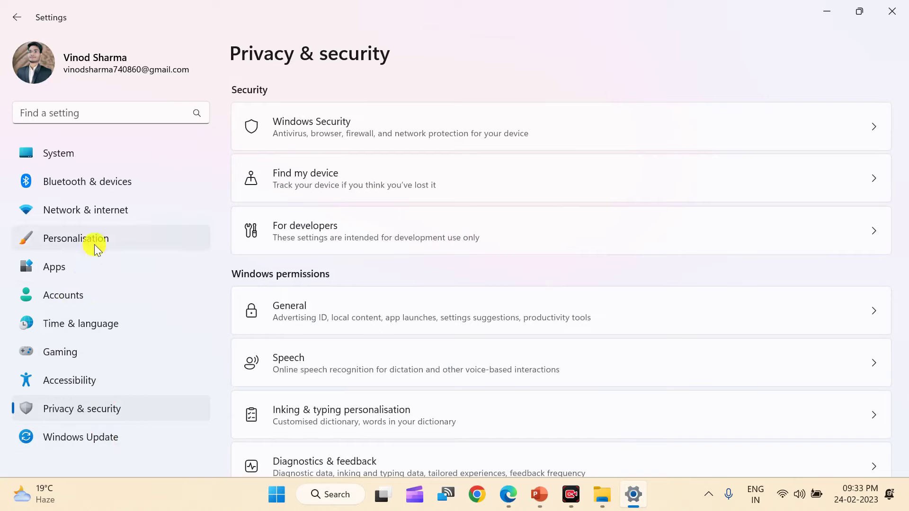
click(104, 220)
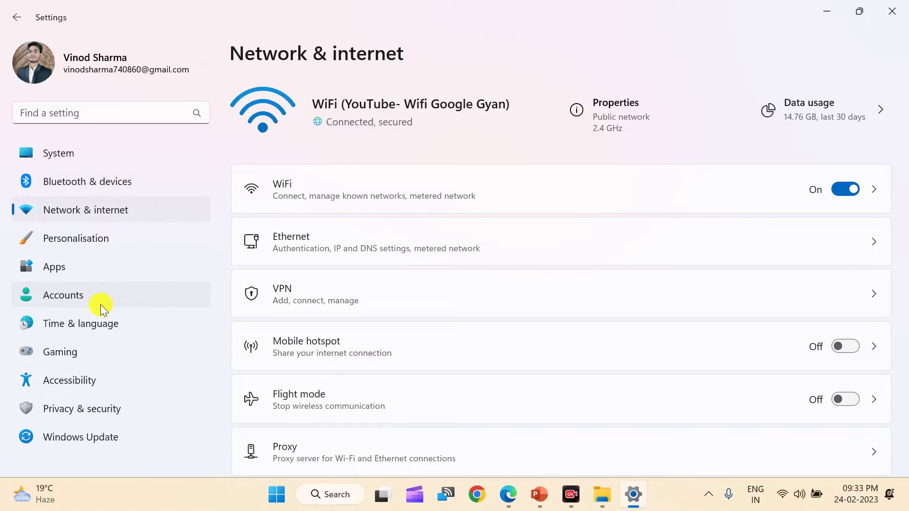
Step: Open the desktop background settings under Personalisation and examine the recent images, photo and fit options
click(104, 236)
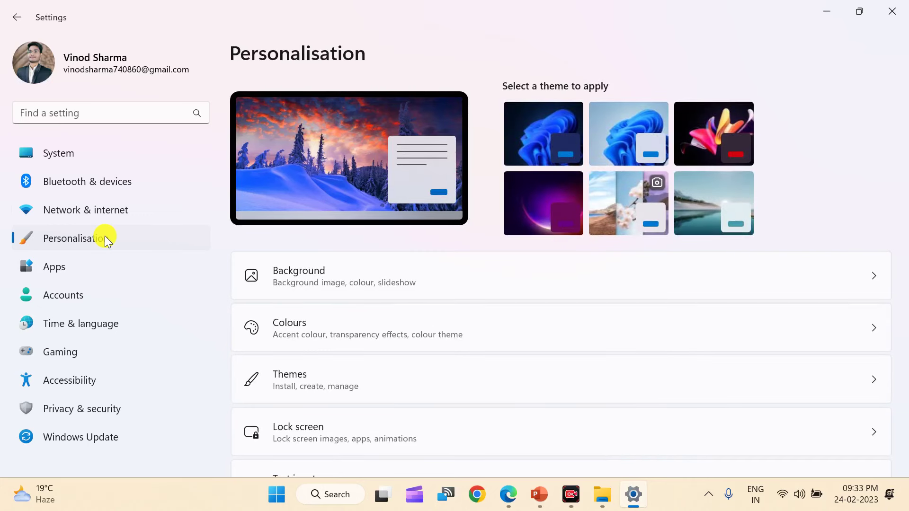
click(330, 282)
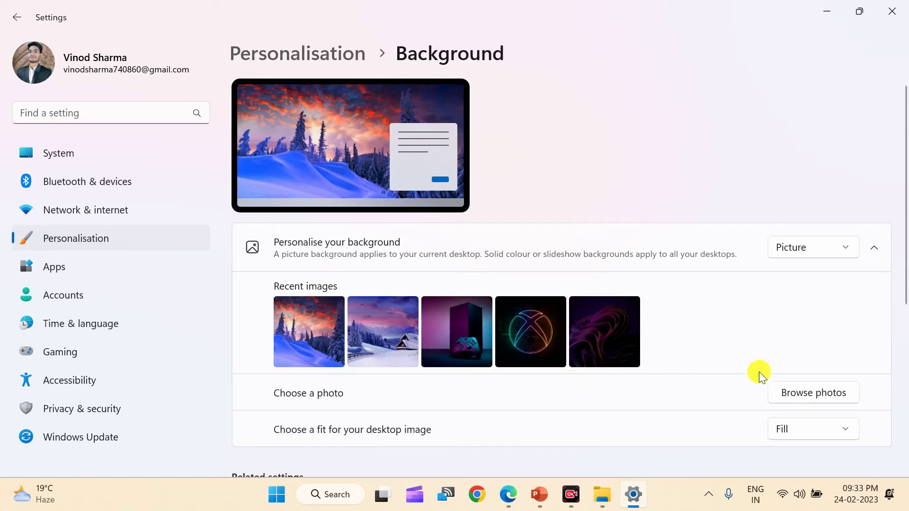
scroll(855, 339, down, 2)
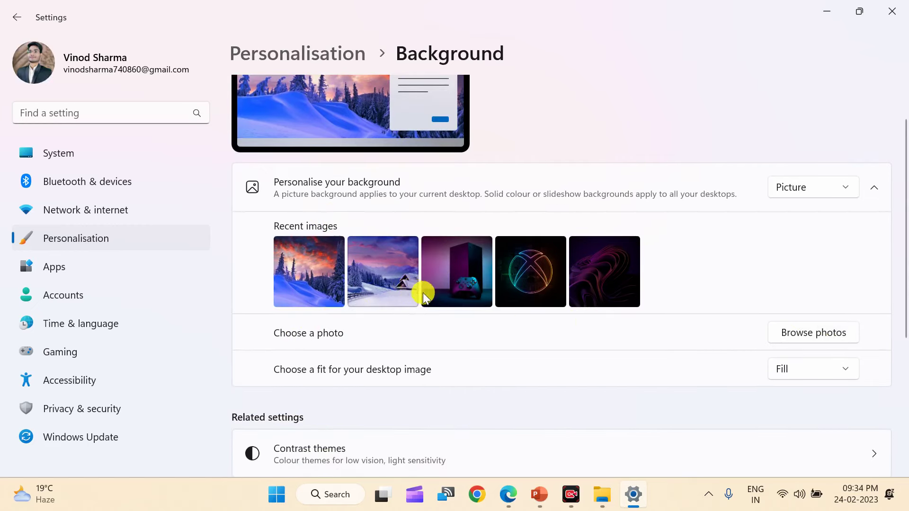
scroll(422, 280, up, 2)
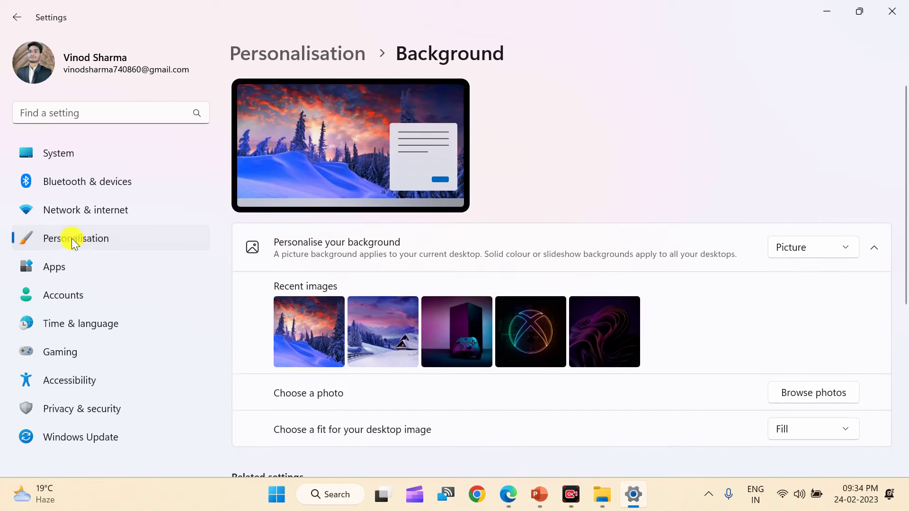
Step: Return to the Personalisation overview, open the Taskbar settings and examine the taskbar item and system tray icon options
click(69, 239)
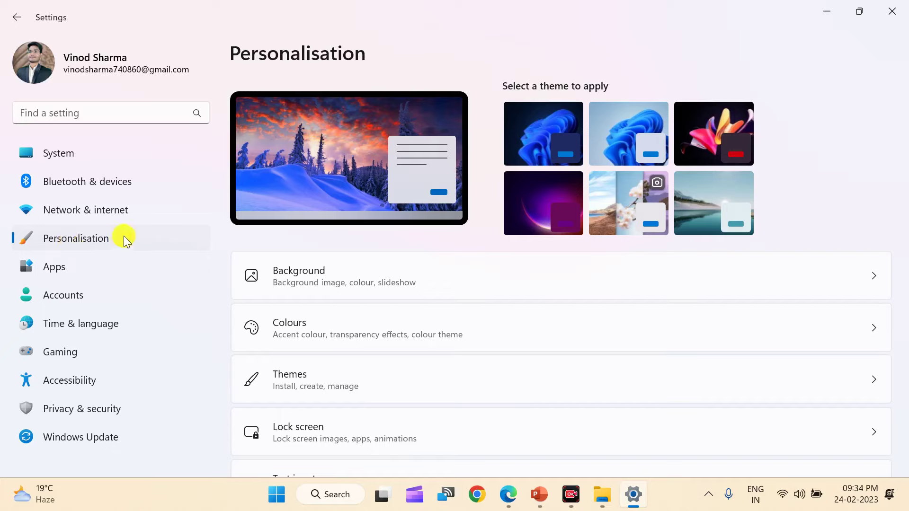
scroll(370, 403, down, 3)
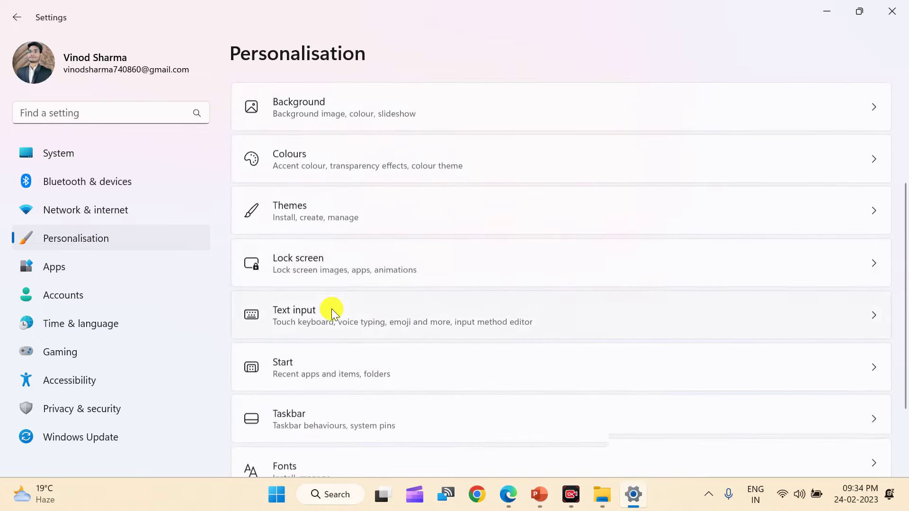
scroll(333, 312, down, 2)
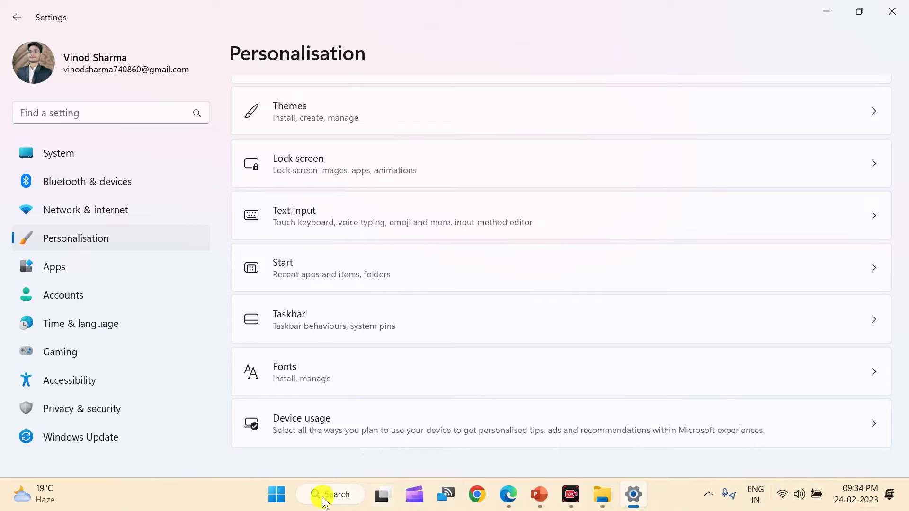
click(379, 325)
scroll(378, 323, down, 4)
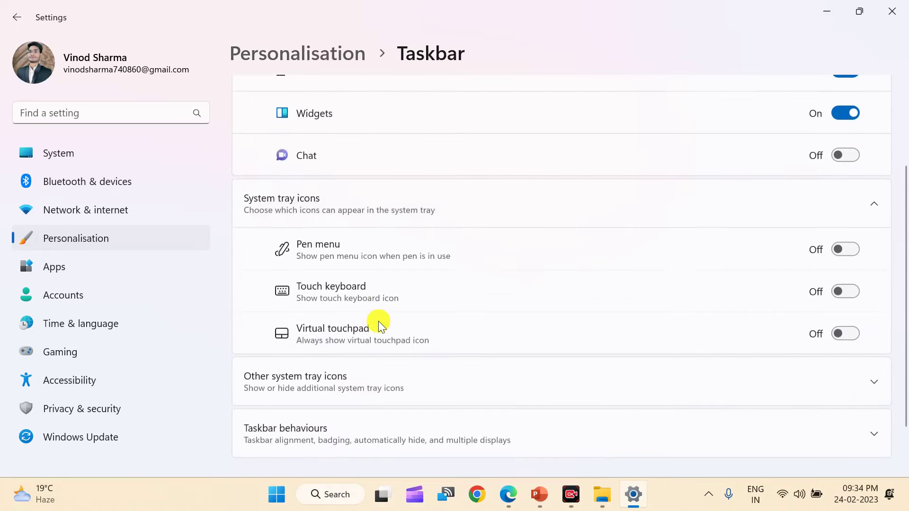
Step: Review the taskbar item and system tray icon options, and expand the Taskbar behaviours settings
scroll(411, 280, up, 3)
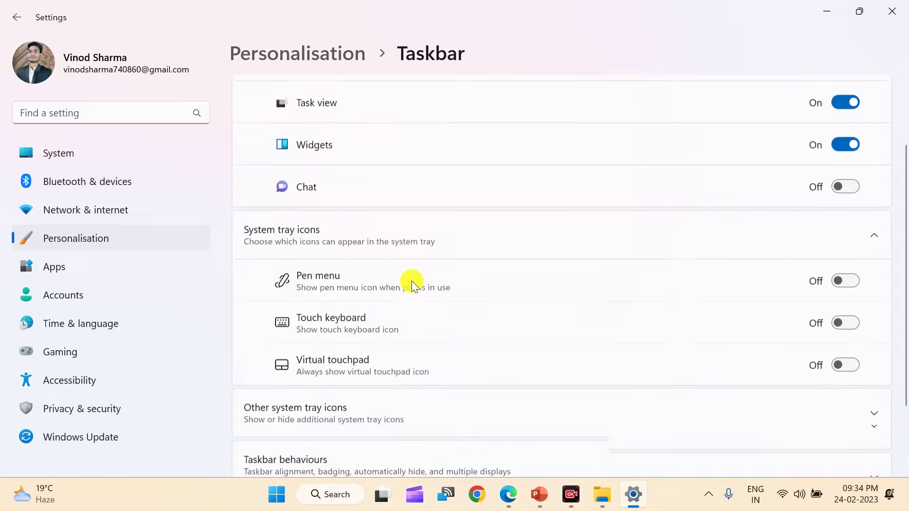
scroll(424, 277, up, 2)
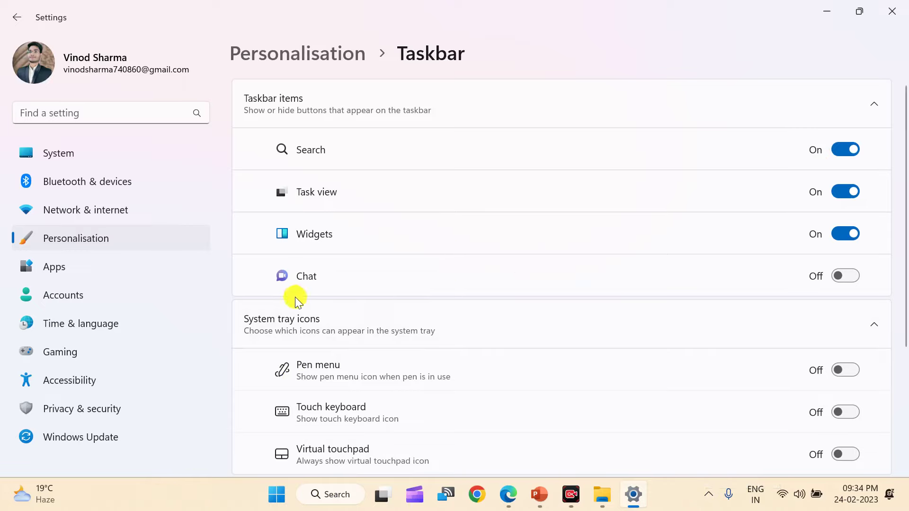
scroll(435, 383, down, 5)
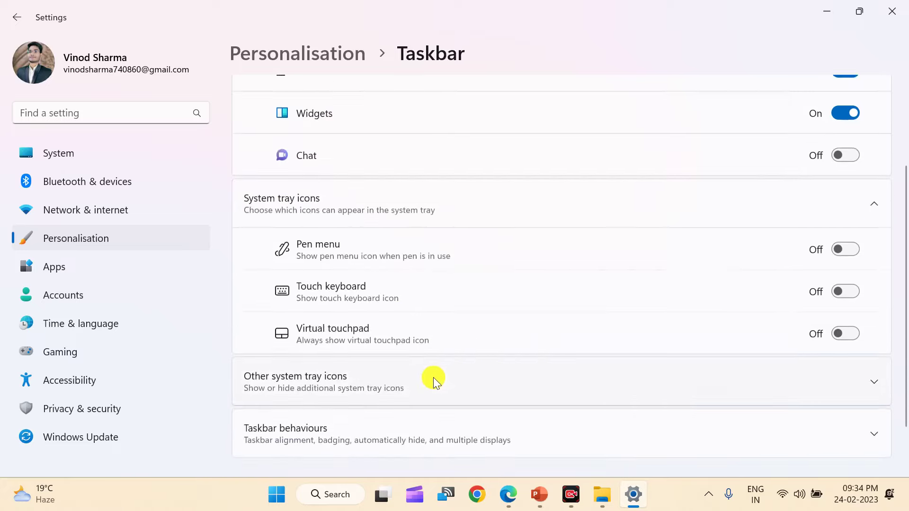
click(383, 374)
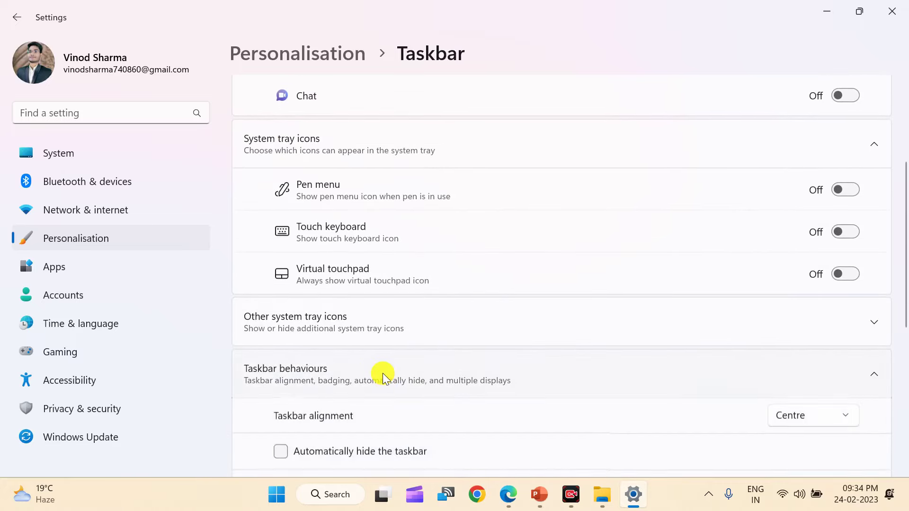
scroll(314, 371, down, 3)
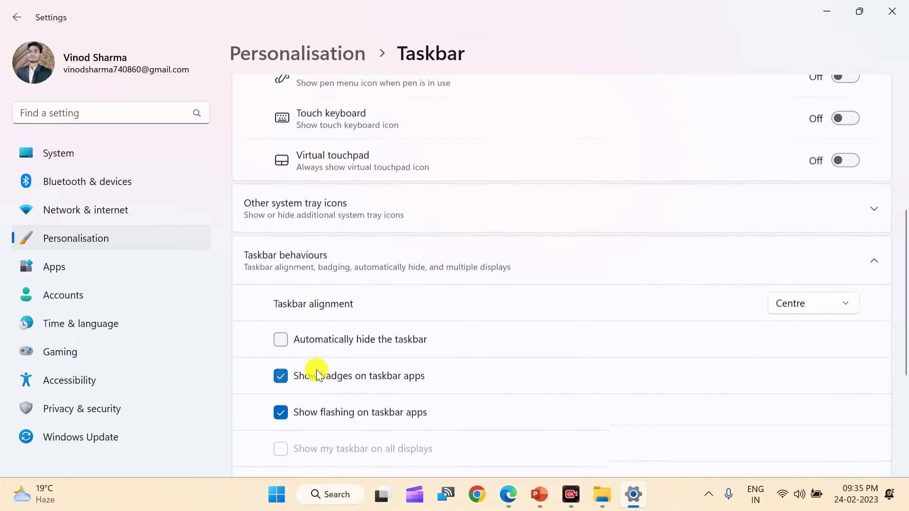
Step: Turn on automatic hiding of the taskbar to demonstrate it, and switch the option back off
click(281, 332)
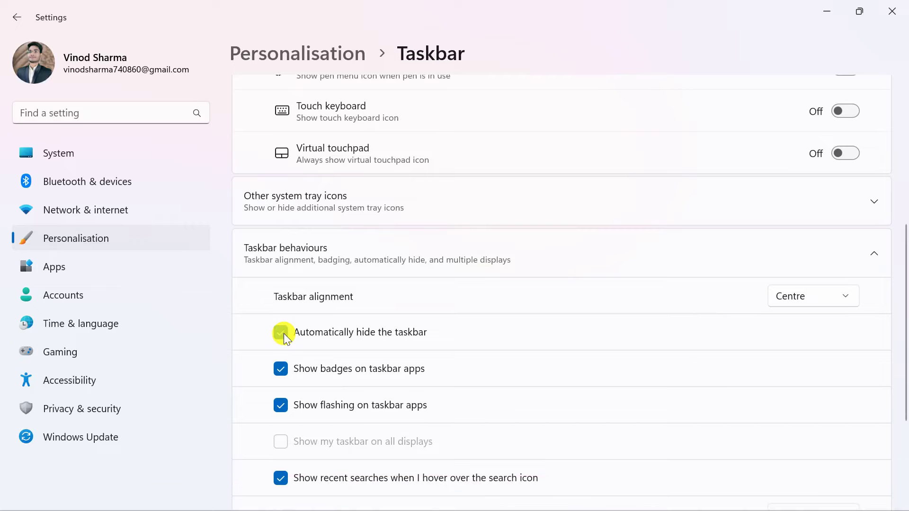
click(284, 333)
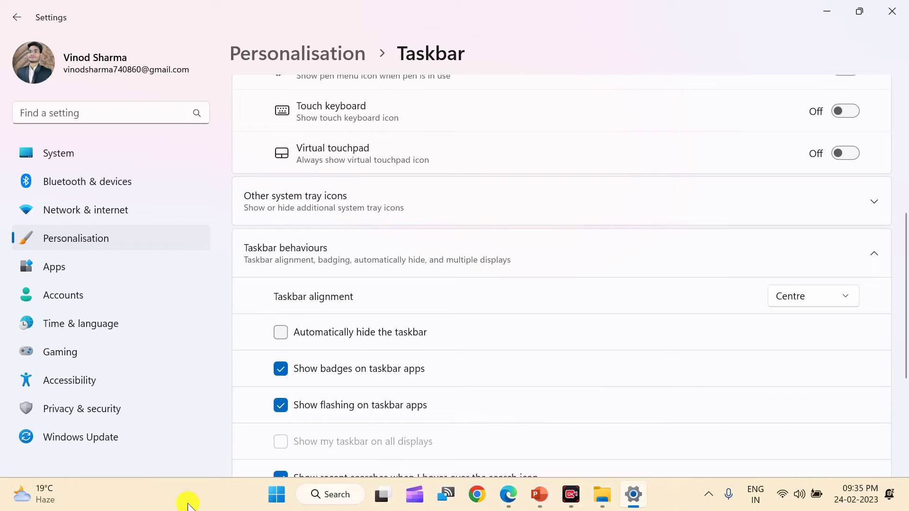
scroll(322, 284, up, 3)
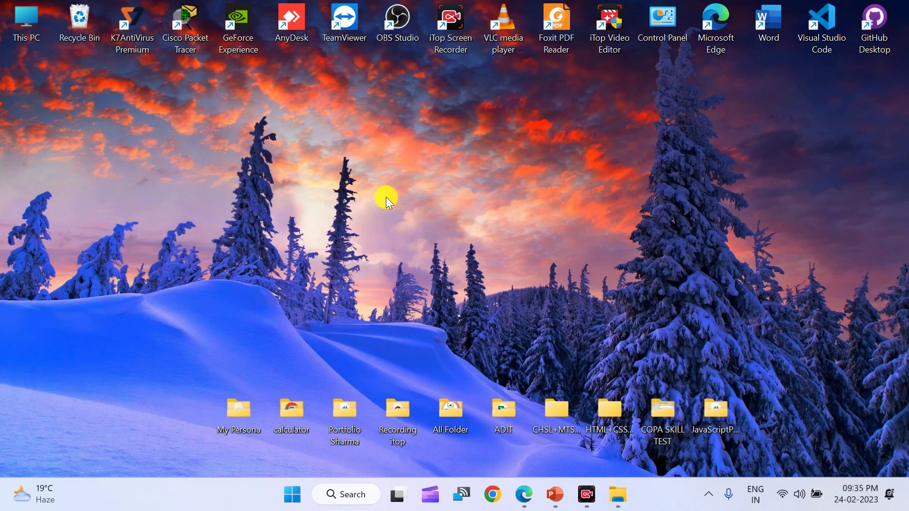
Step: View the Start menu, search Windows for "se" and dismiss the search results
click(292, 503)
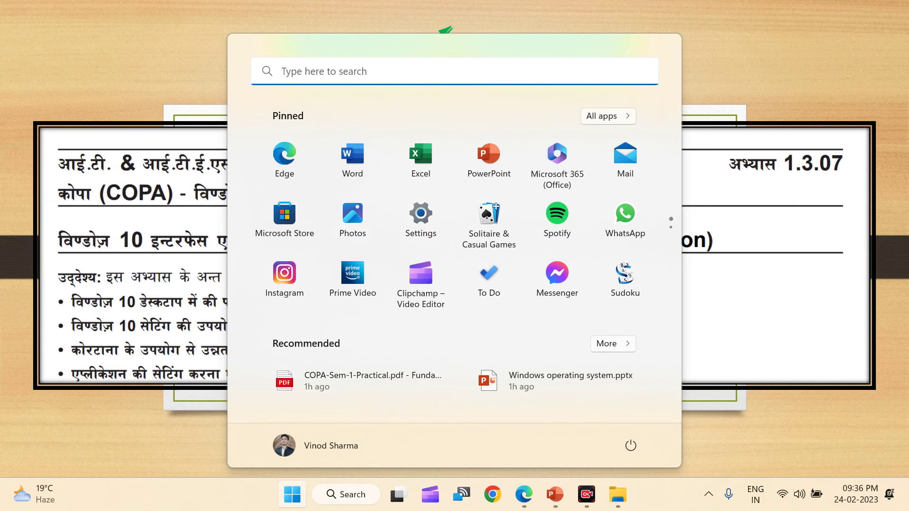
click(345, 497)
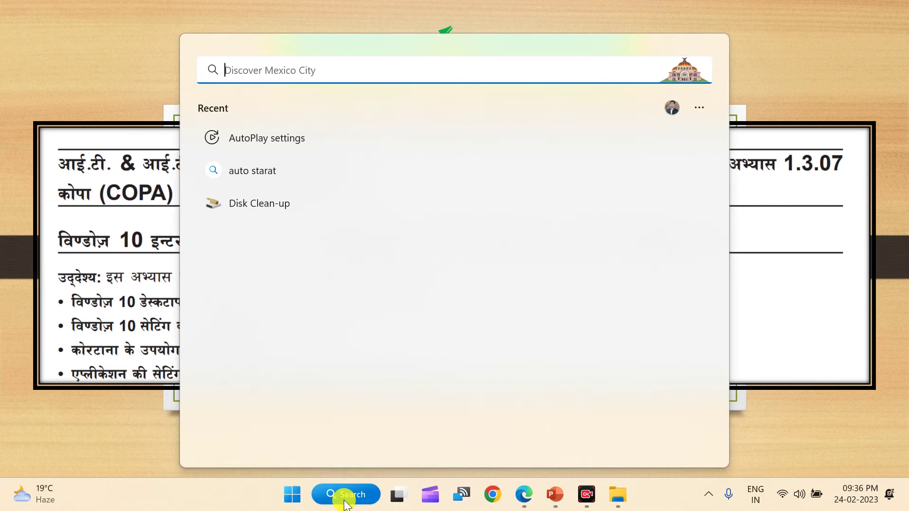
click(345, 498)
click(345, 497)
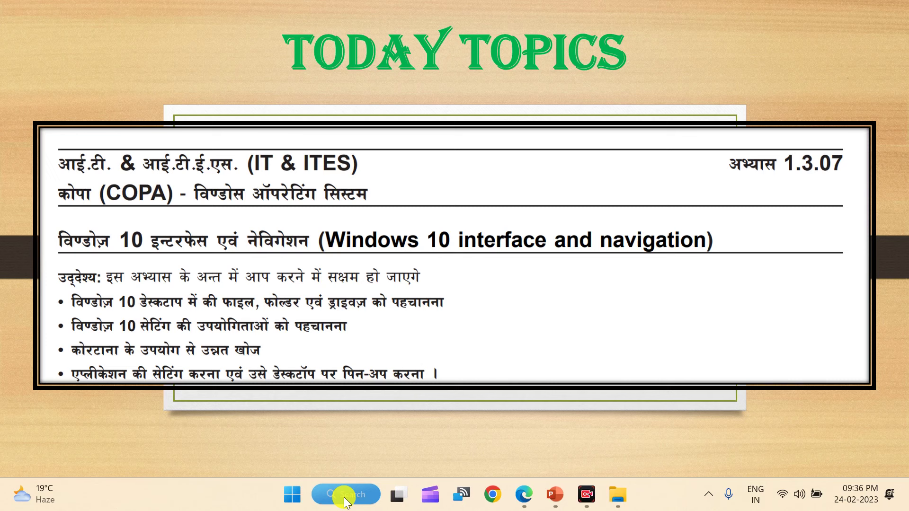
text(w)
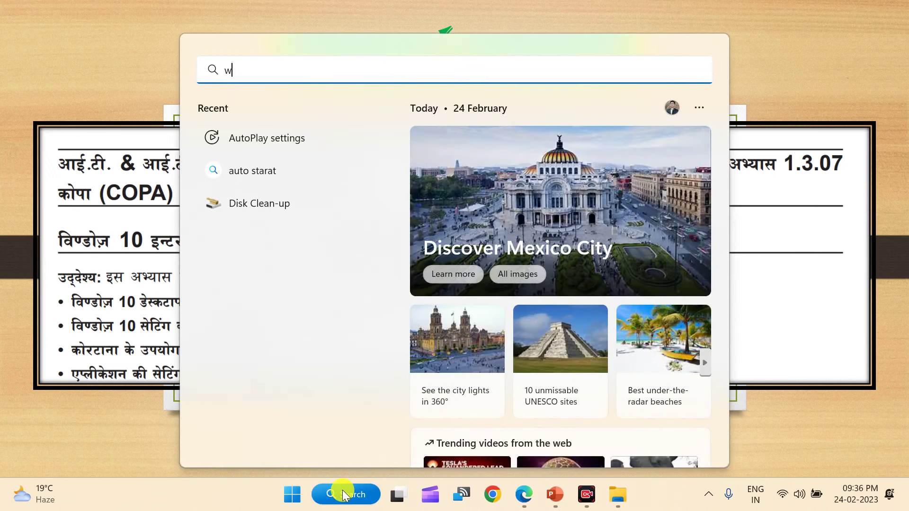
key(BackSpace)
text(se)
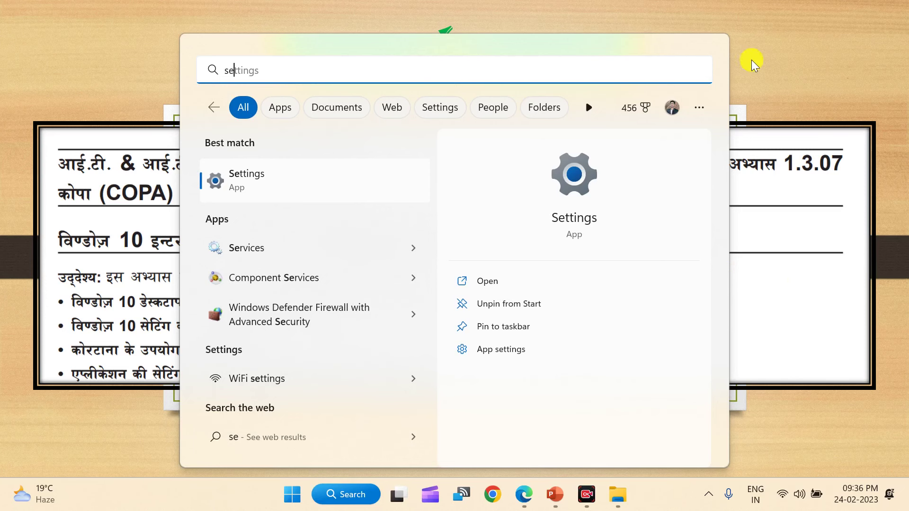
click(783, 64)
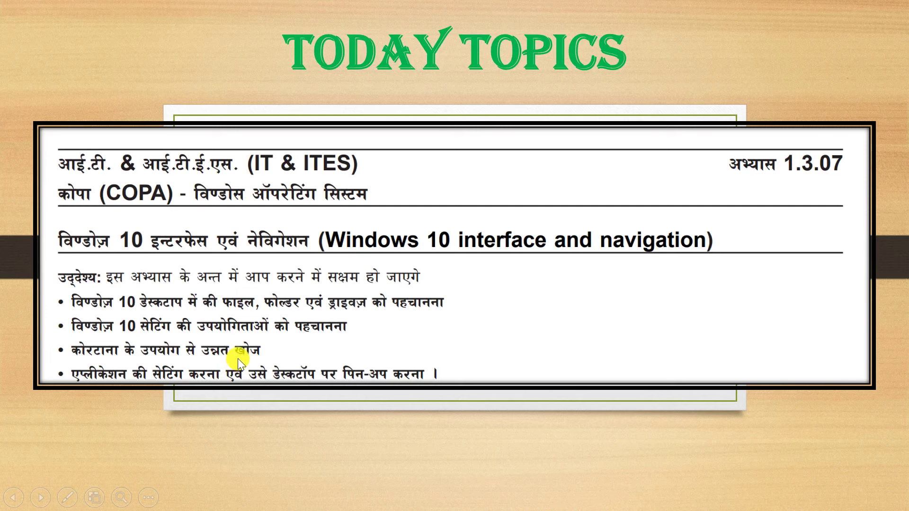
Step: Show the desktop and look through the pinned apps in the Start menu
key(super+d)
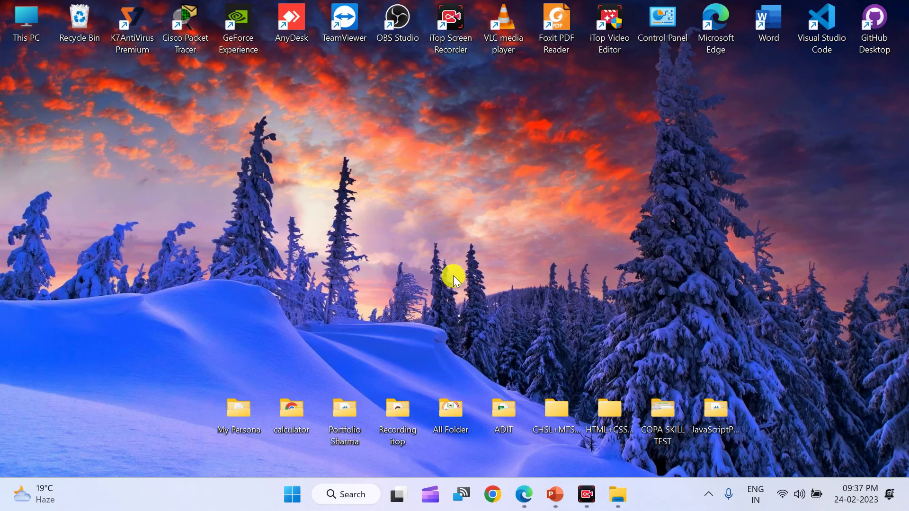
click(293, 500)
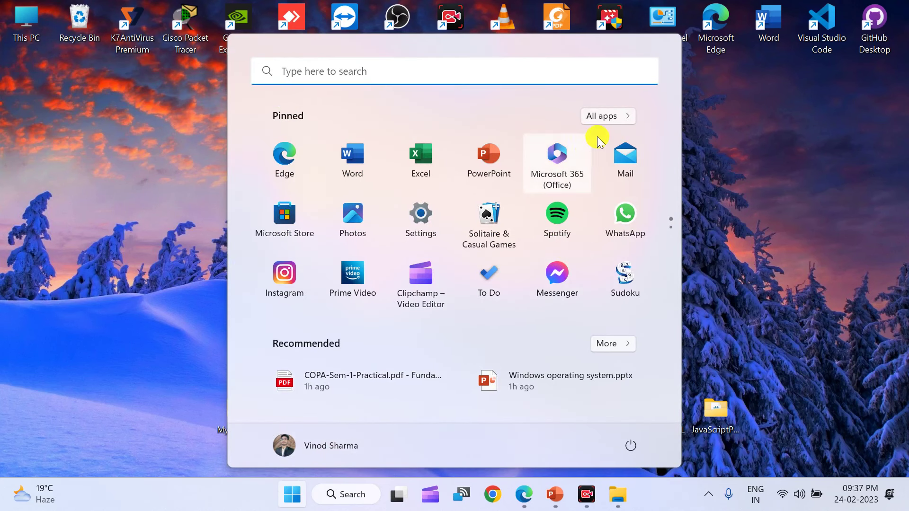
scroll(597, 218, down, 1)
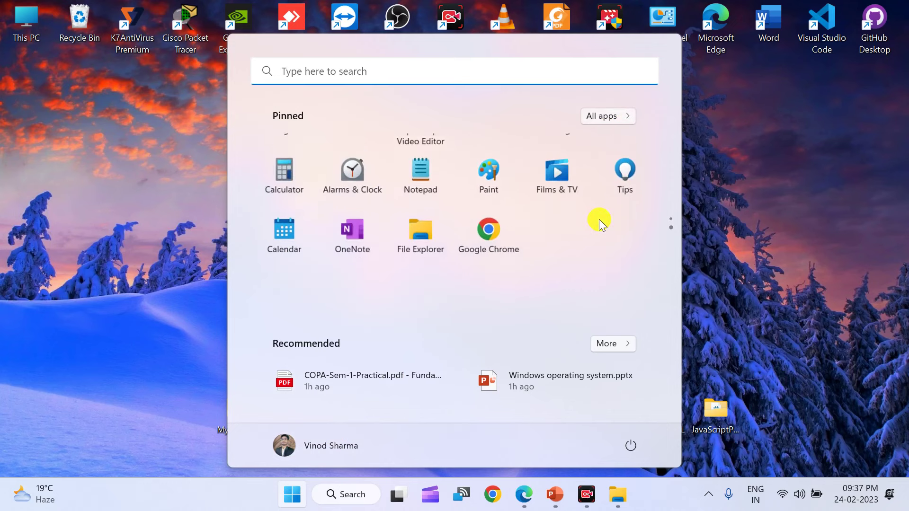
scroll(524, 240, up, 1)
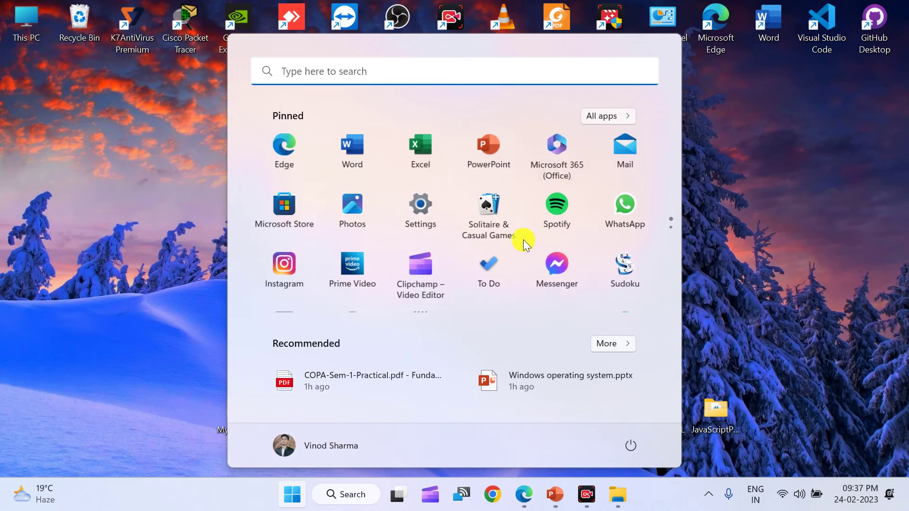
Step: Search Windows for "cor", open the Cortana app and reposition its window on the desktop
click(345, 496)
text(cor)
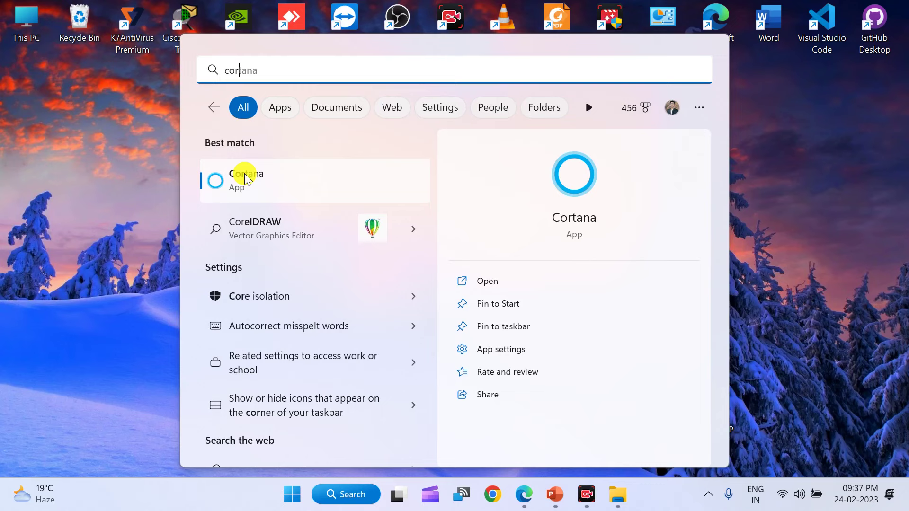
click(267, 186)
drag(378, 32, 491, 116)
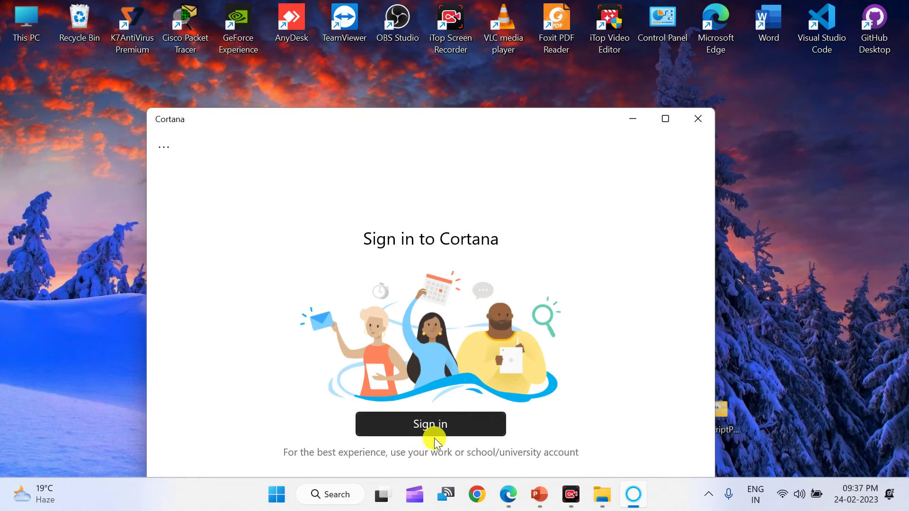
drag(516, 126, 536, 90)
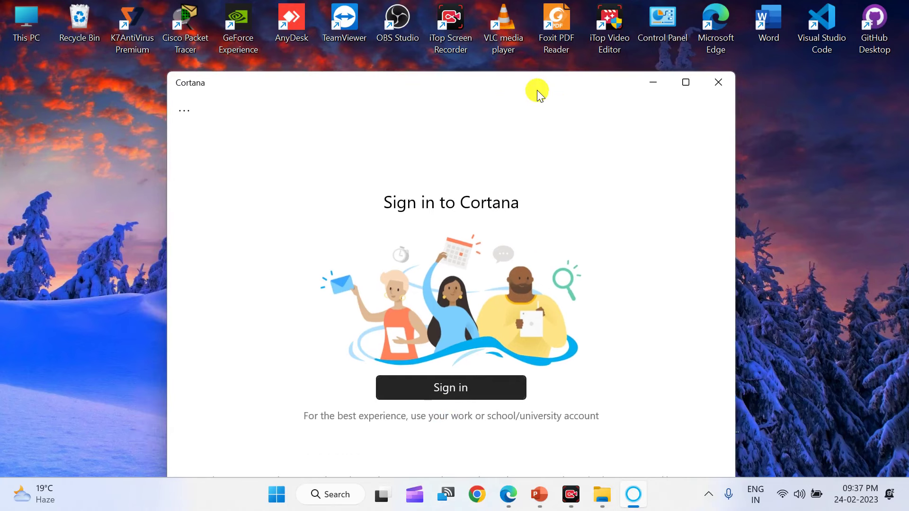
Step: Move the Cortana sign-in window higher to view it fully, close it and switch back to the PowerPoint slide show
click(466, 378)
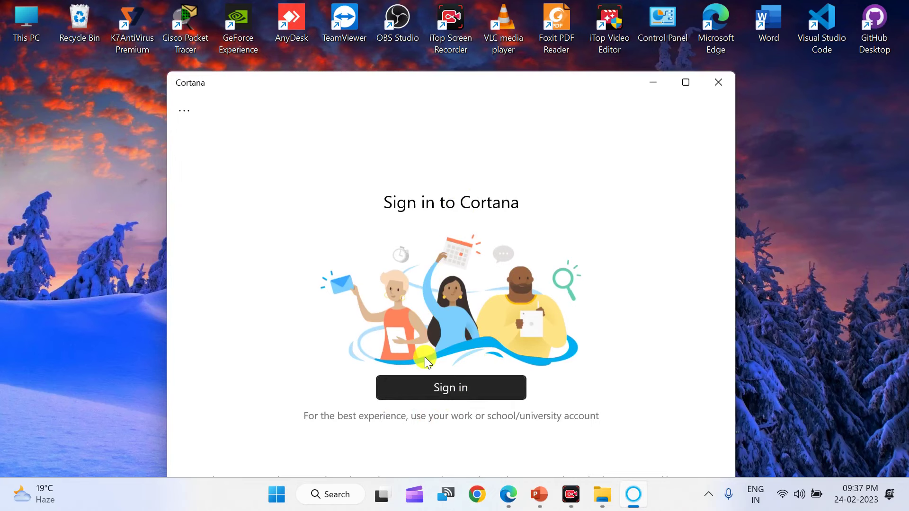
drag(561, 80, 582, 78)
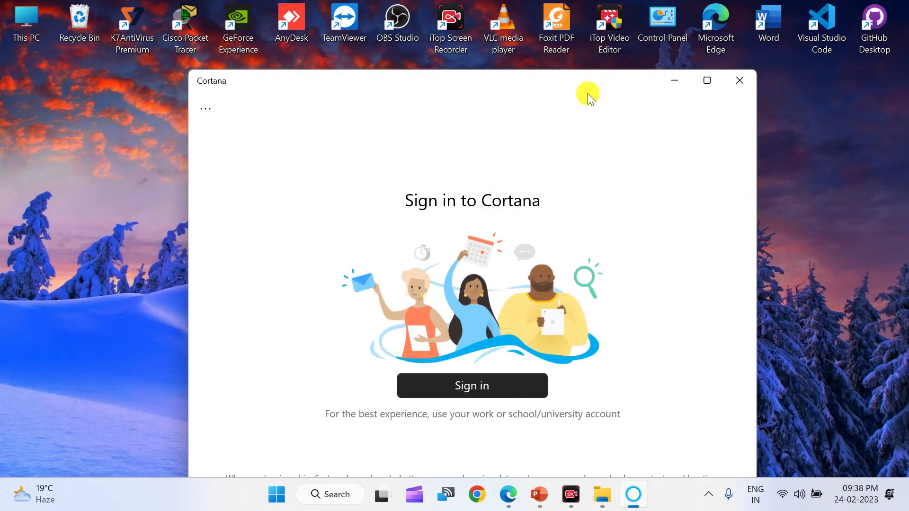
drag(567, 79, 566, 36)
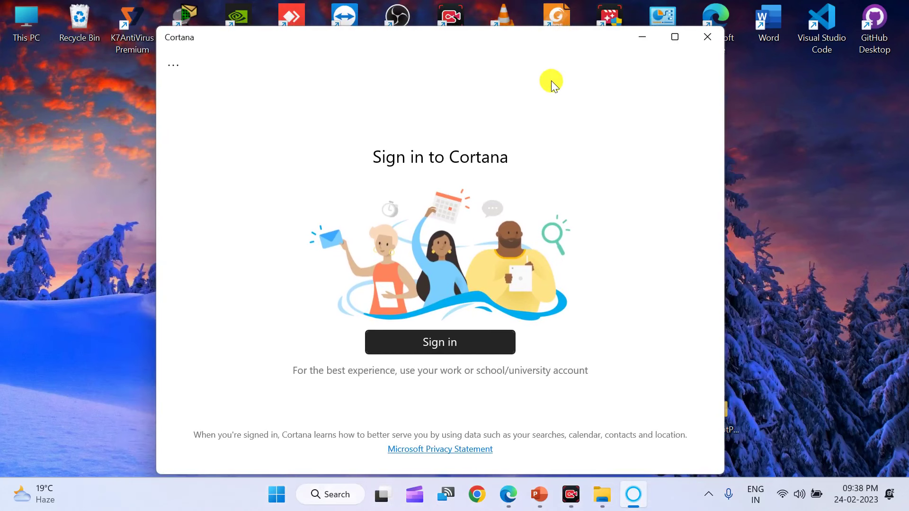
click(707, 37)
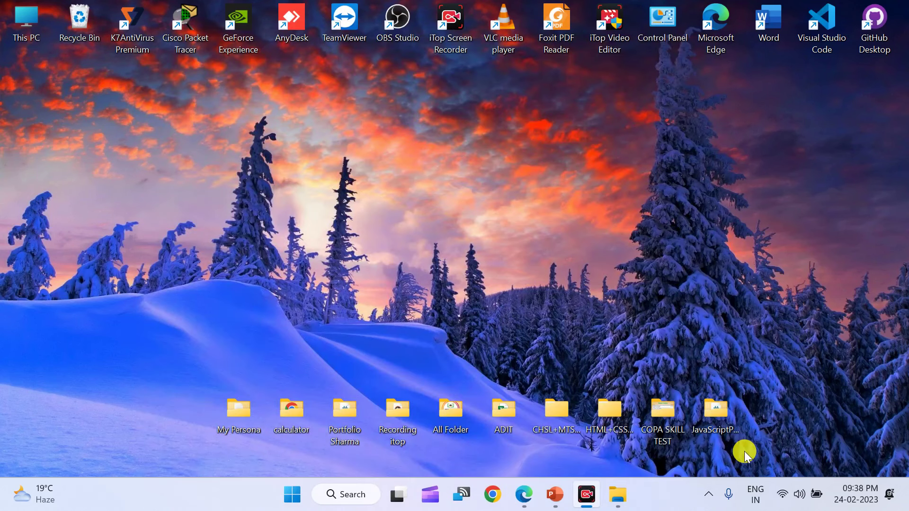
click(782, 465)
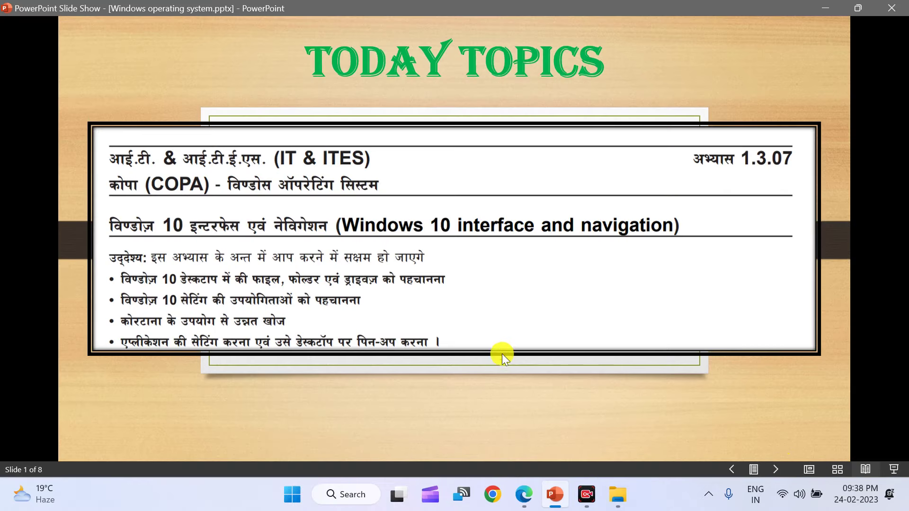